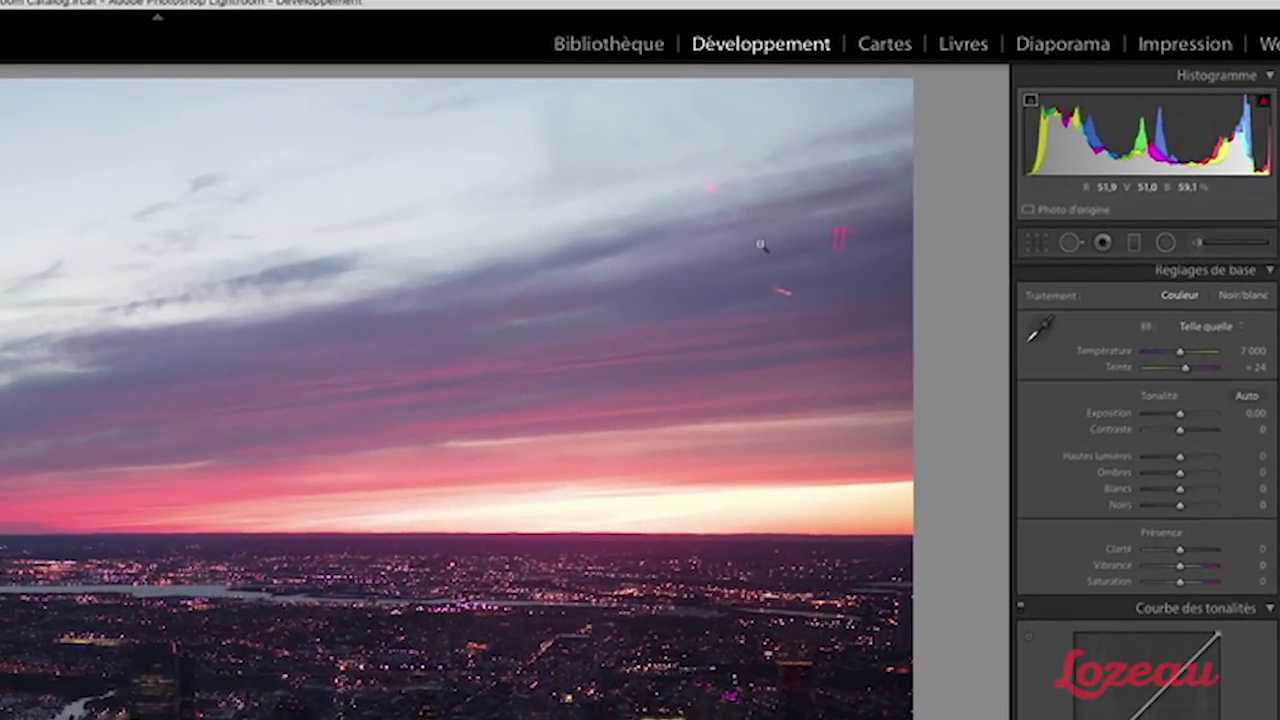
# Heal the small pink reflection highest in the sky using spot removal at size 51, keeping the tool overlay set to Auto.
pyautogui.click(977, 146)
pyautogui.moveTo(841, 367); pyautogui.dragTo(615, 615)
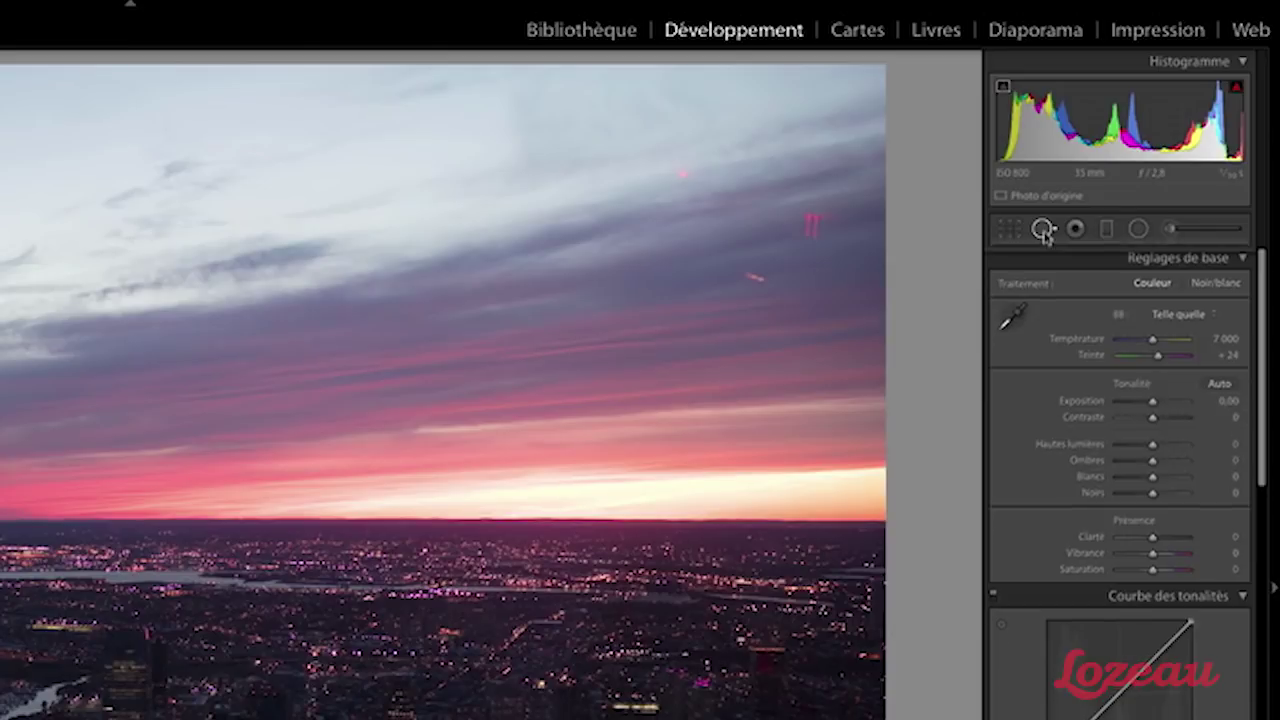
pyautogui.click(1043, 228)
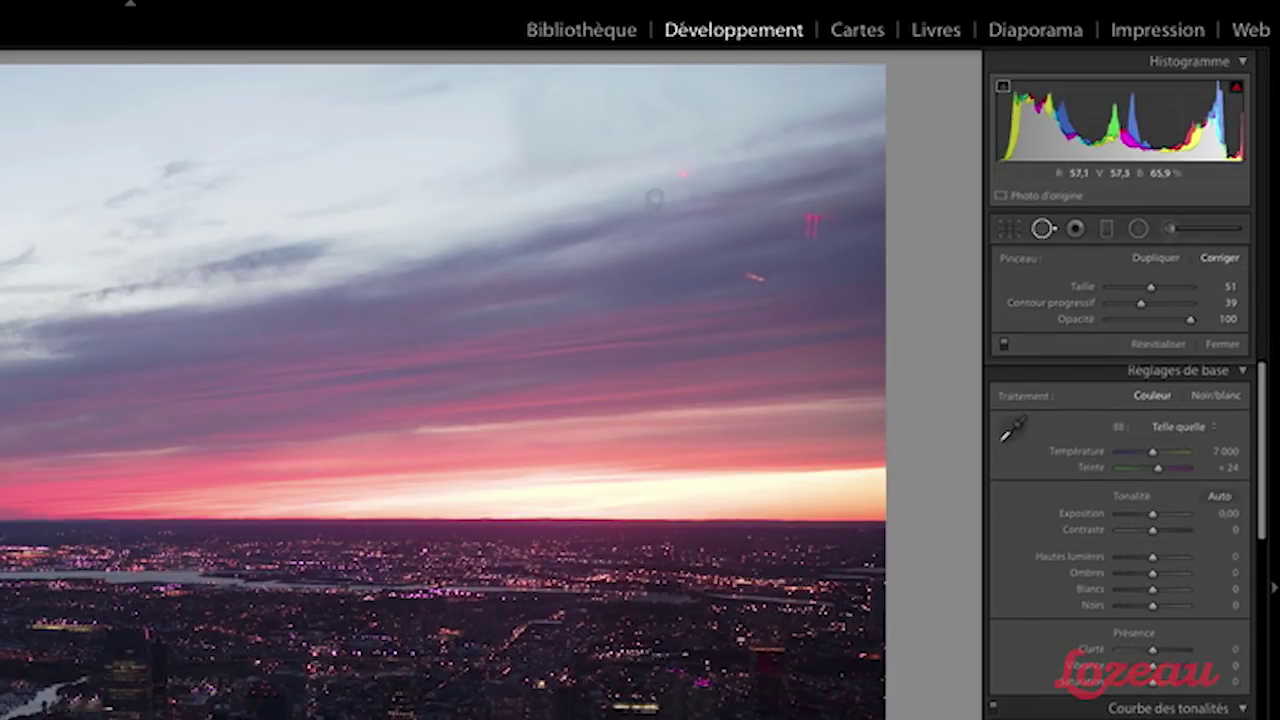
pyautogui.click(682, 174)
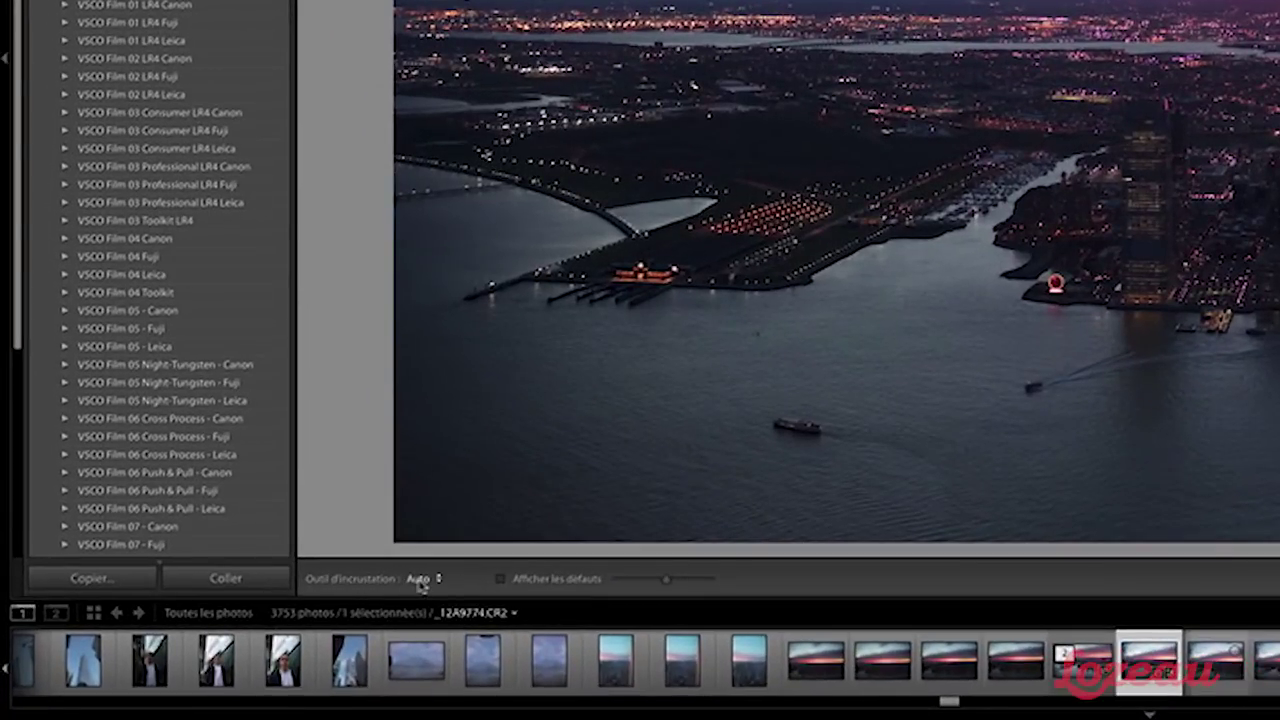
pyautogui.click(420, 580)
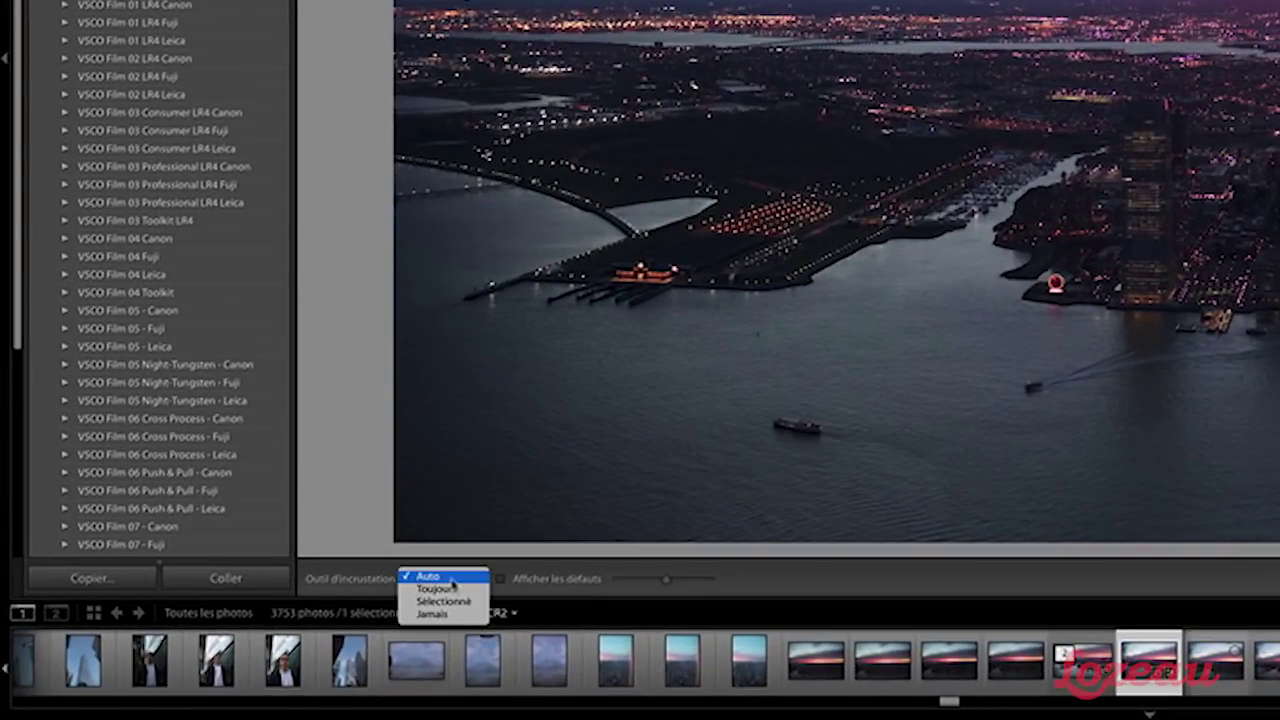
pyautogui.click(446, 579)
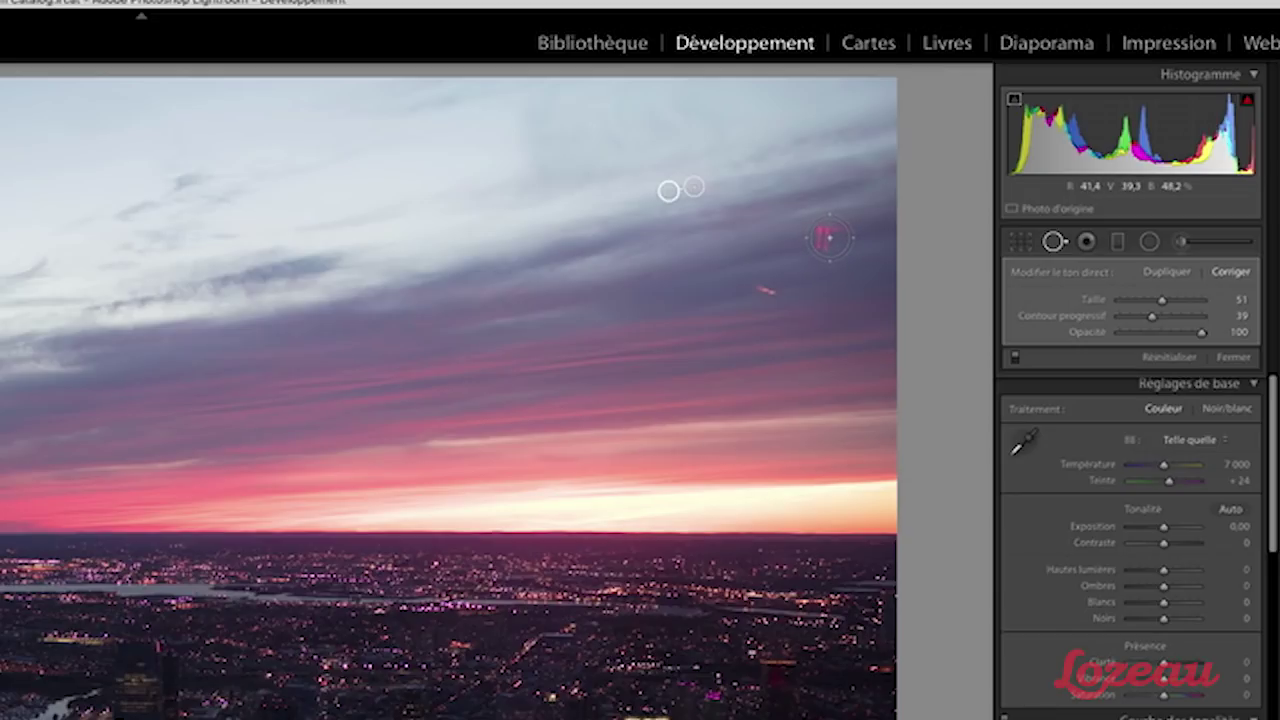
# Heal the larger pink reflection near the sky's right edge with a size 76 spot correction and inspect that area up close.
pyautogui.scroll(2, 829, 238)
pyautogui.click(829, 238)
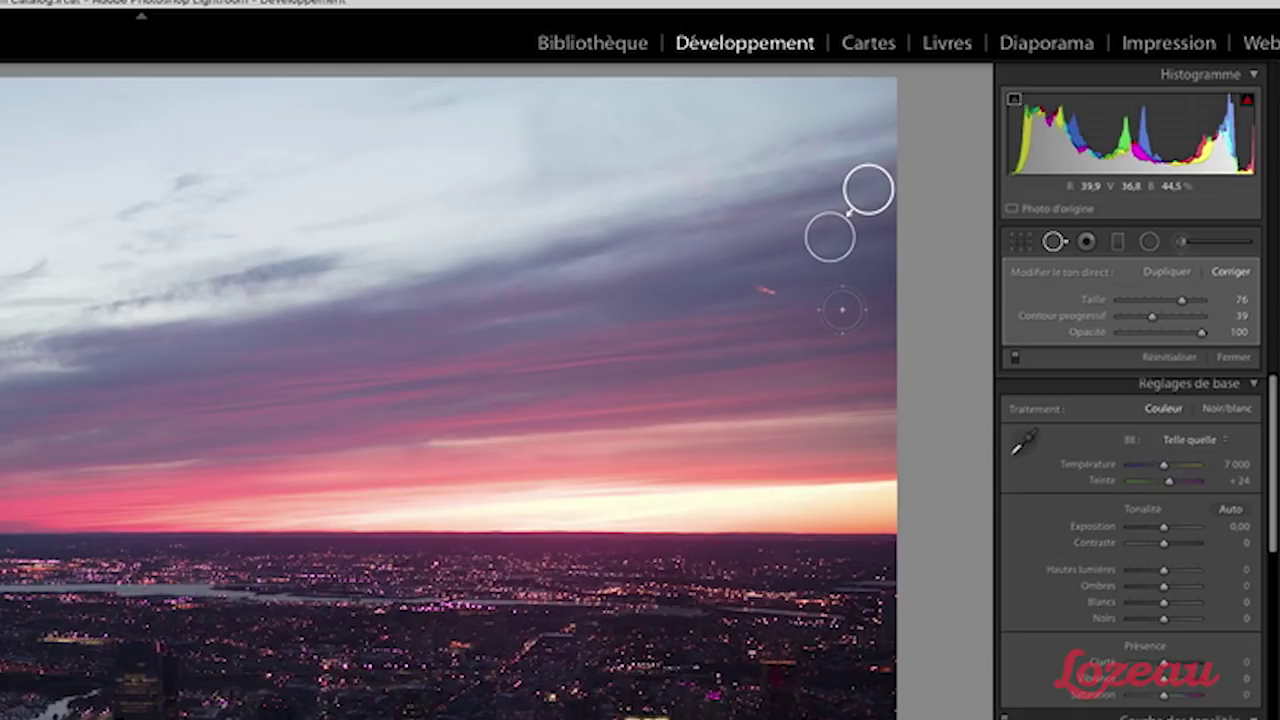
pyautogui.click(1053, 242)
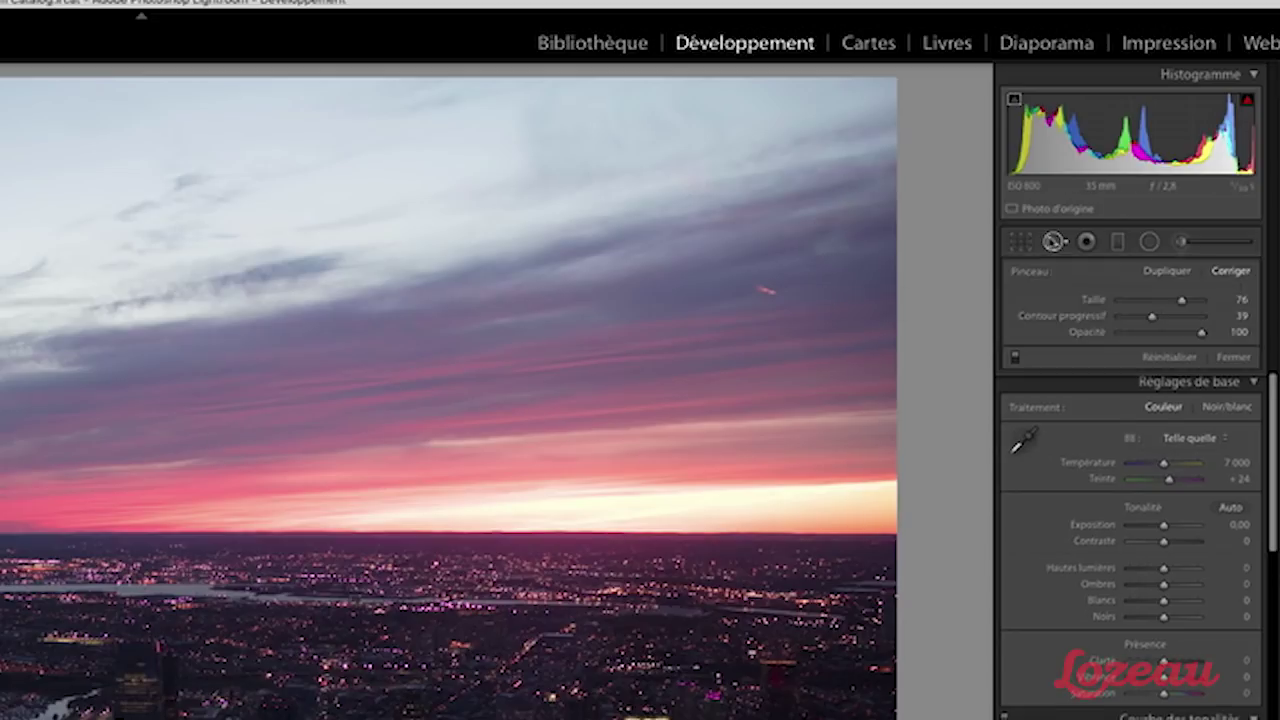
pyautogui.click(831, 262)
pyautogui.moveTo(880, 234); pyautogui.dragTo(757, 360)
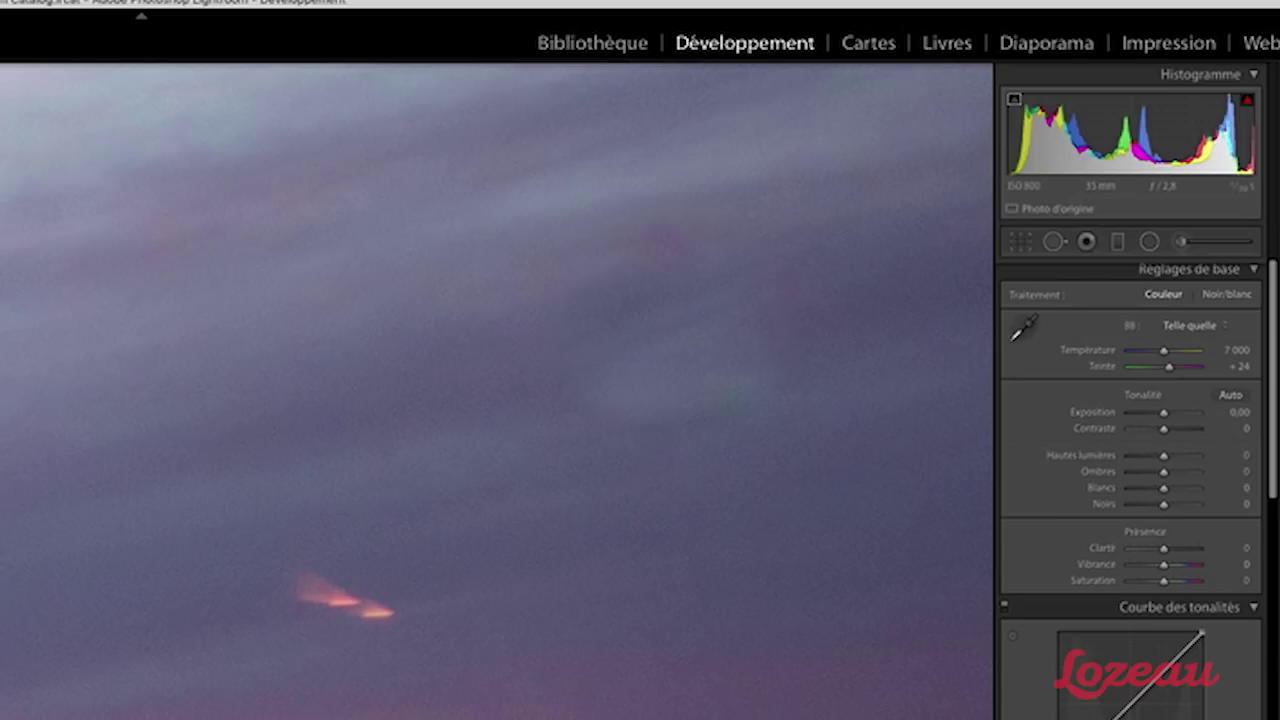
pyautogui.press('z')
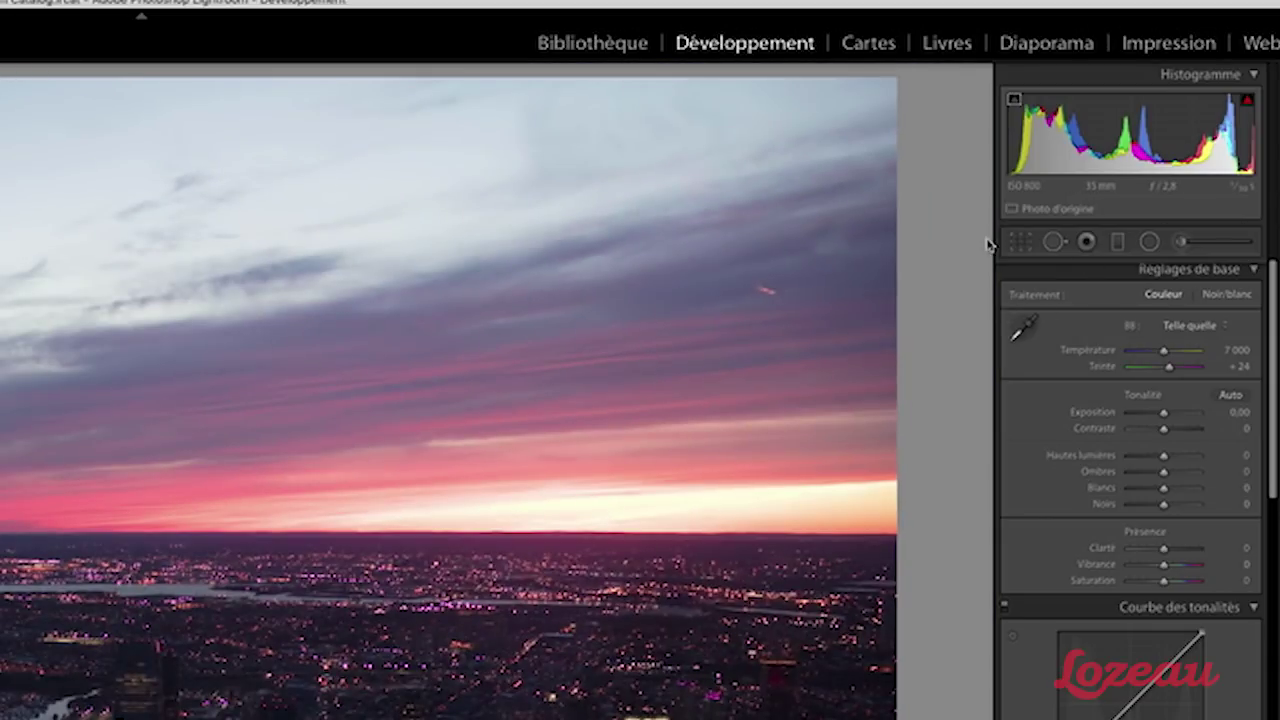
# Move the sampling source of the larger healing spot onto the purple cloud just to its left and close the correction tool.
pyautogui.click(1055, 242)
pyautogui.click(830, 240)
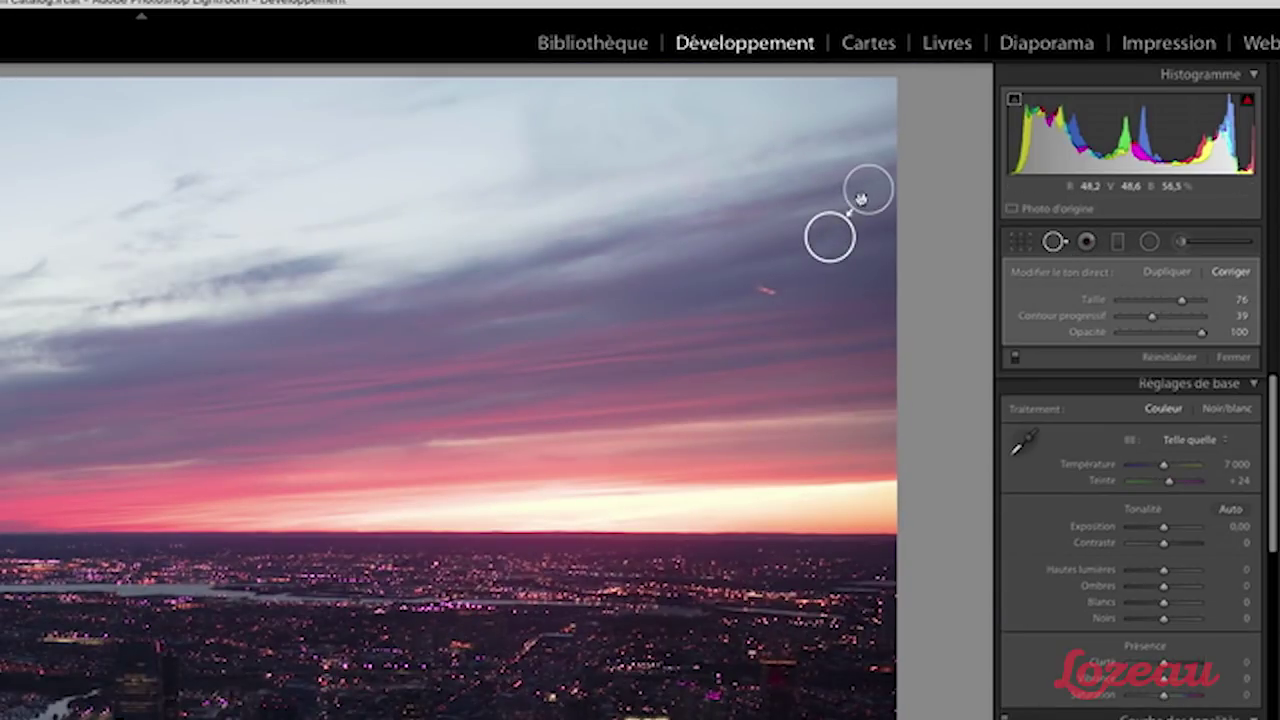
pyautogui.moveTo(872, 192)
pyautogui.mouseDown()
pyautogui.moveTo(806, 206)
pyautogui.moveTo(785, 256)
pyautogui.mouseUp()
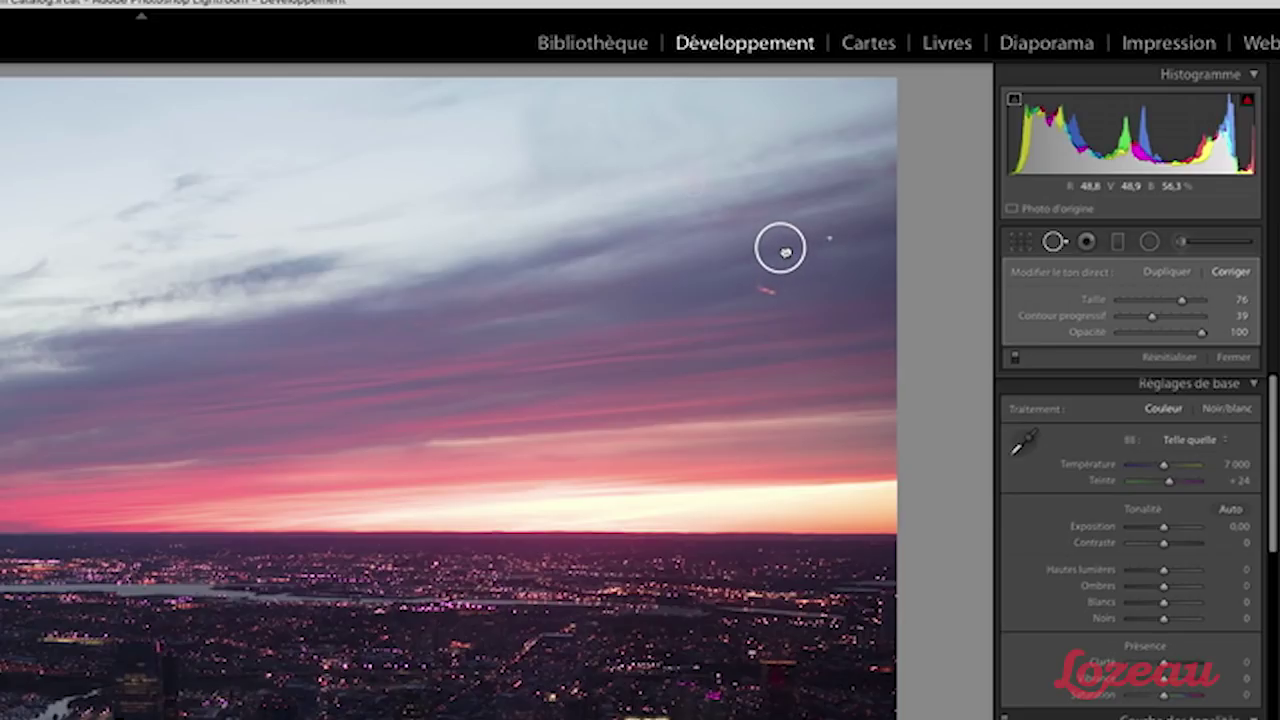
pyautogui.click(1054, 241)
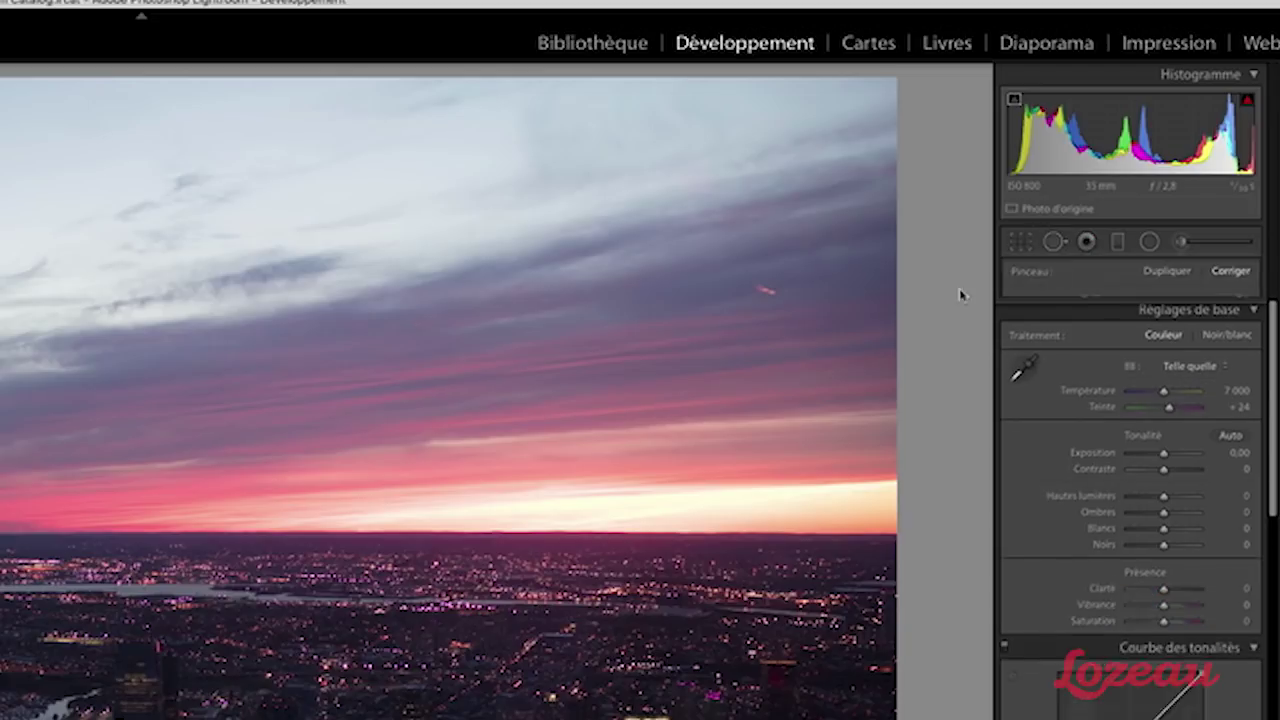
# Heal the remaining orange streak in the purple clouds with a size 75 spot correction and close the tool.
pyautogui.press('q')
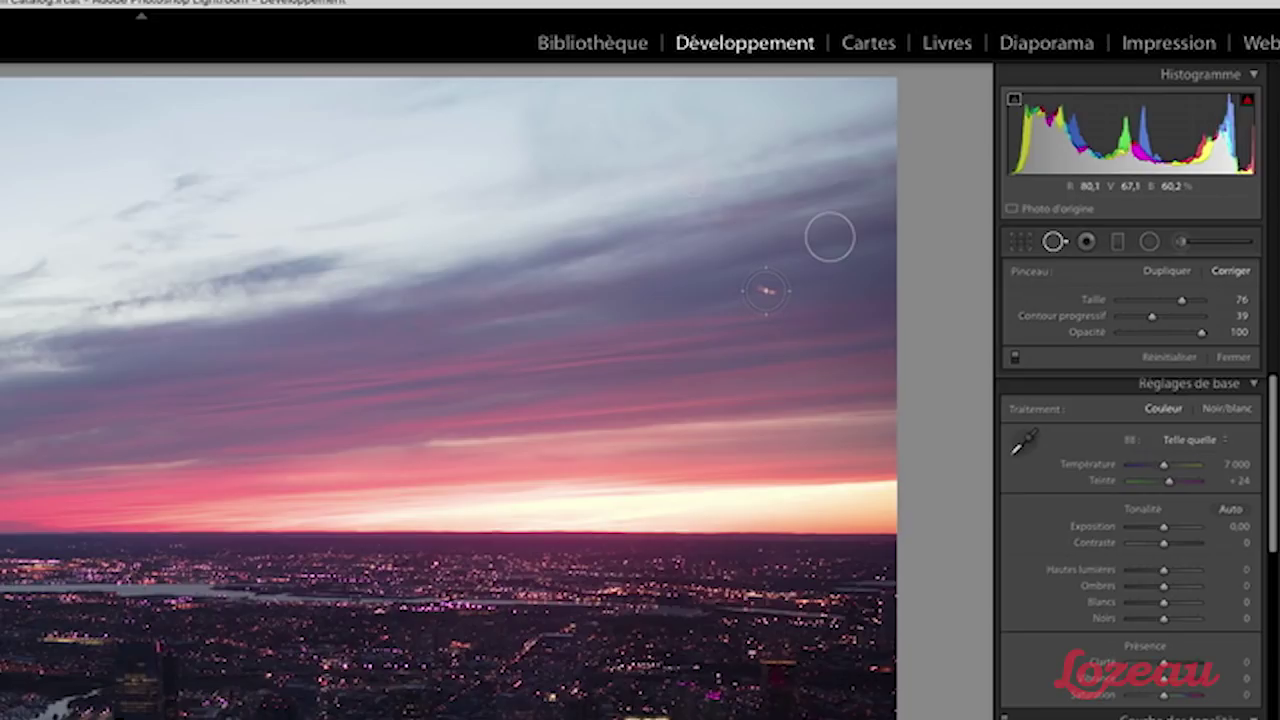
pyautogui.click(766, 291)
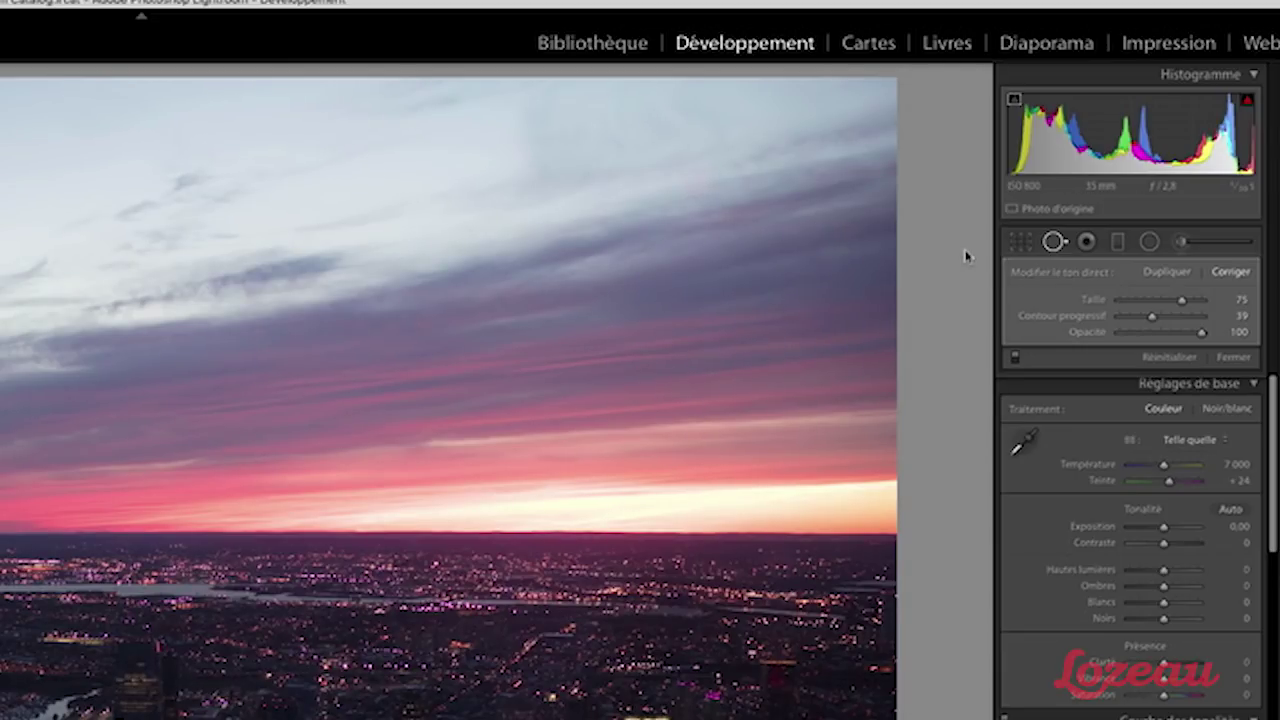
pyautogui.click(1055, 244)
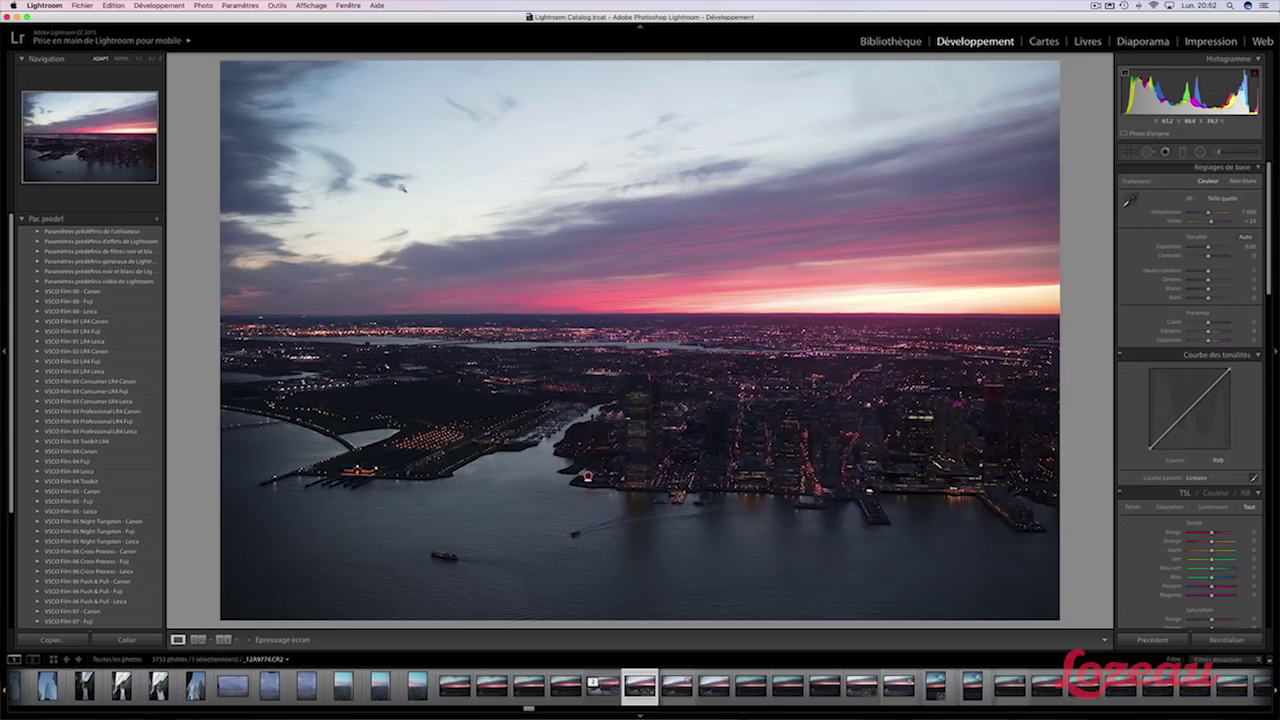
# Heal the small dark specks on the water below the lit shoreline with spot removal.
pyautogui.click(420, 505)
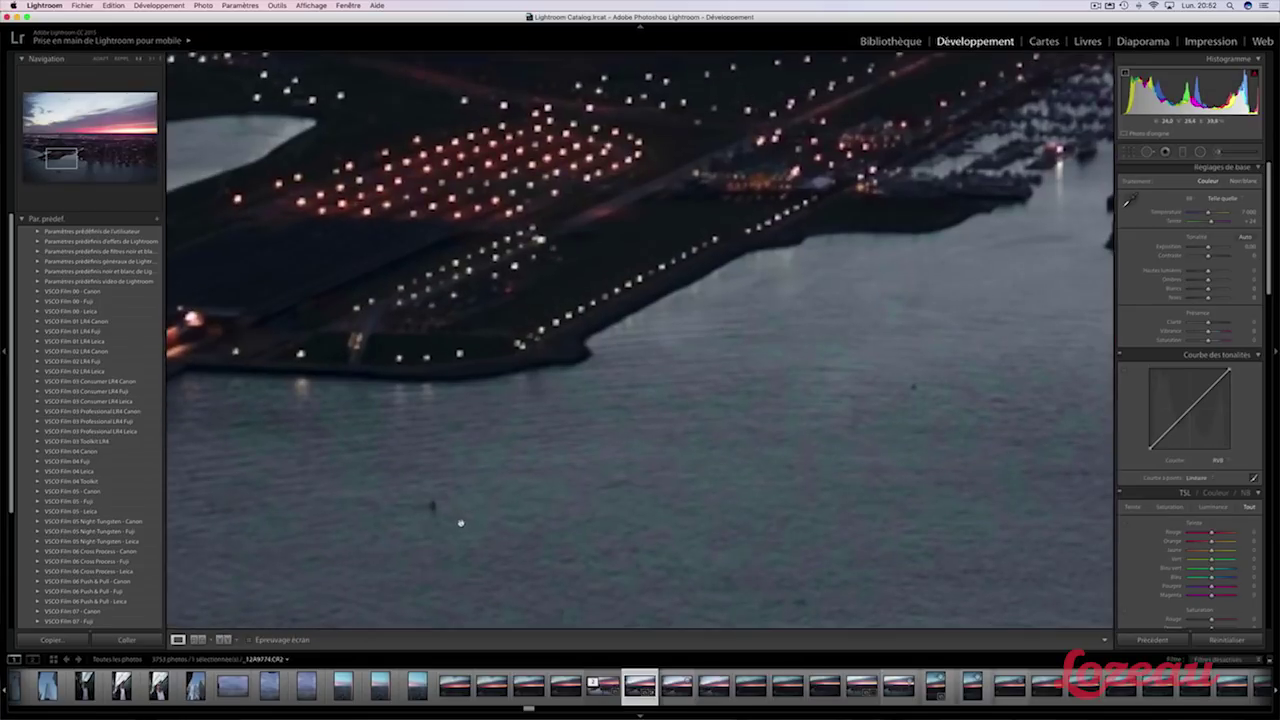
pyautogui.click(1147, 152)
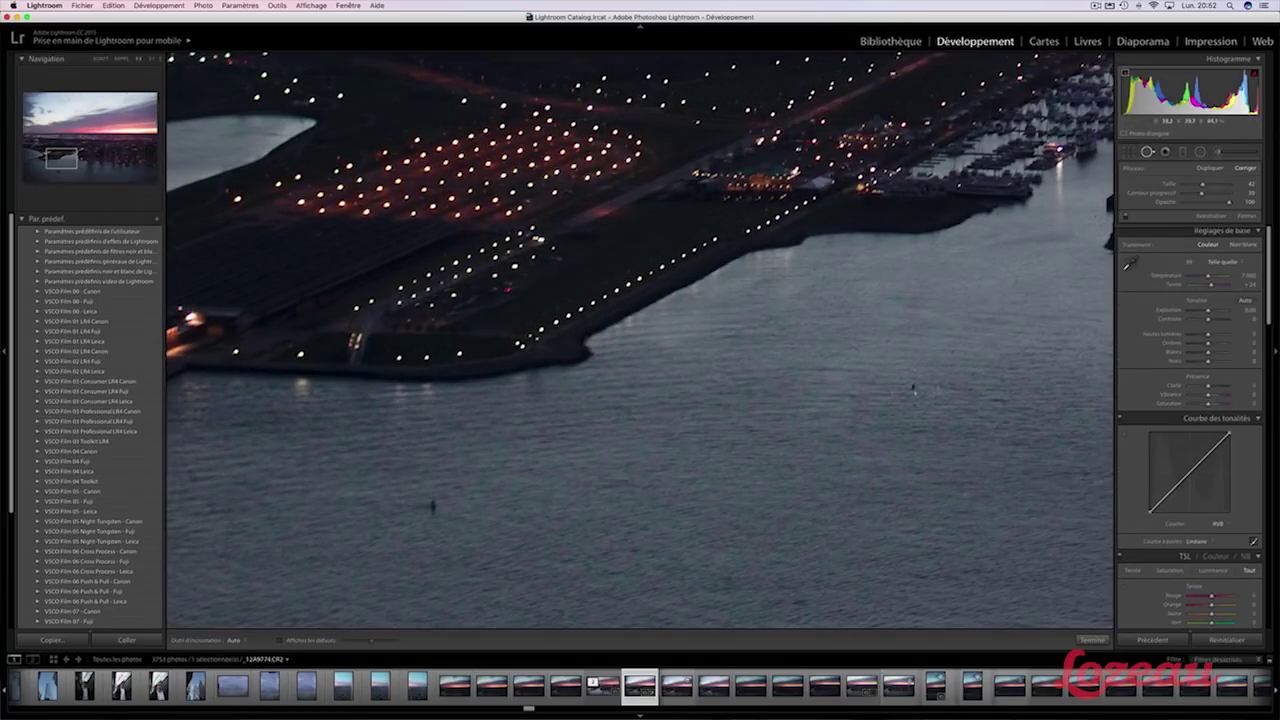
pyautogui.click(912, 386)
pyautogui.click(953, 350)
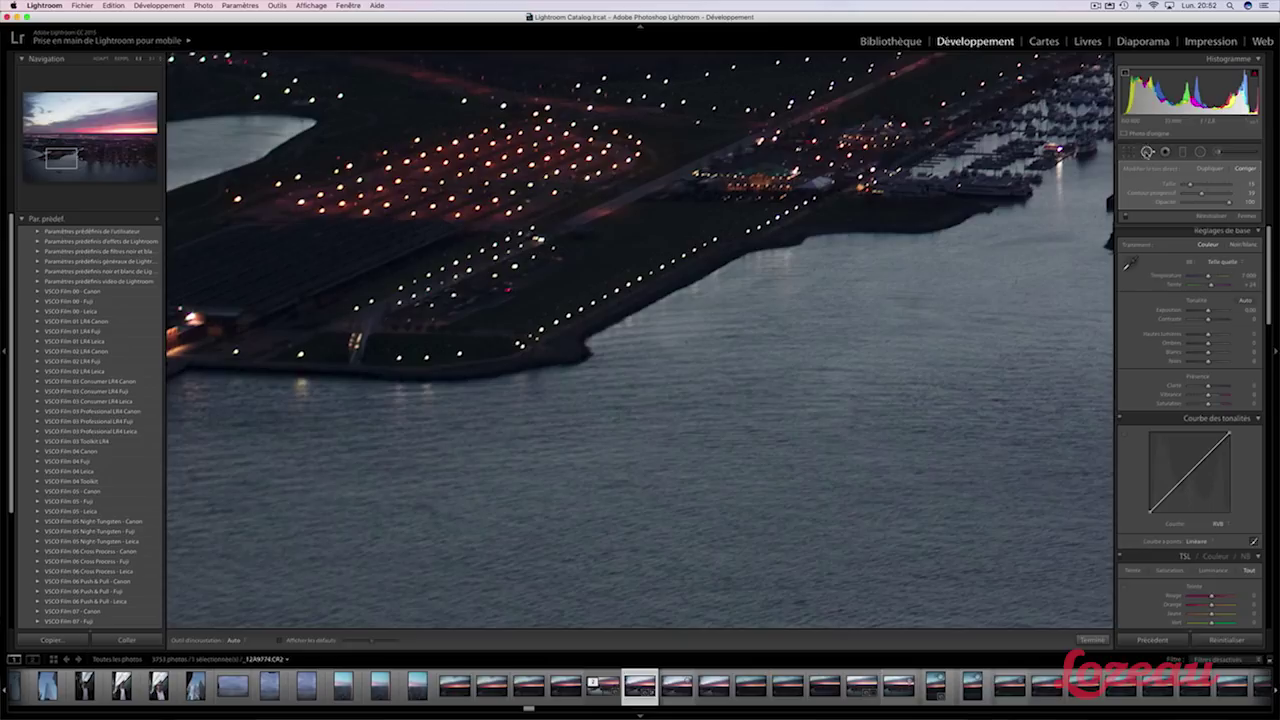
pyautogui.press('q')
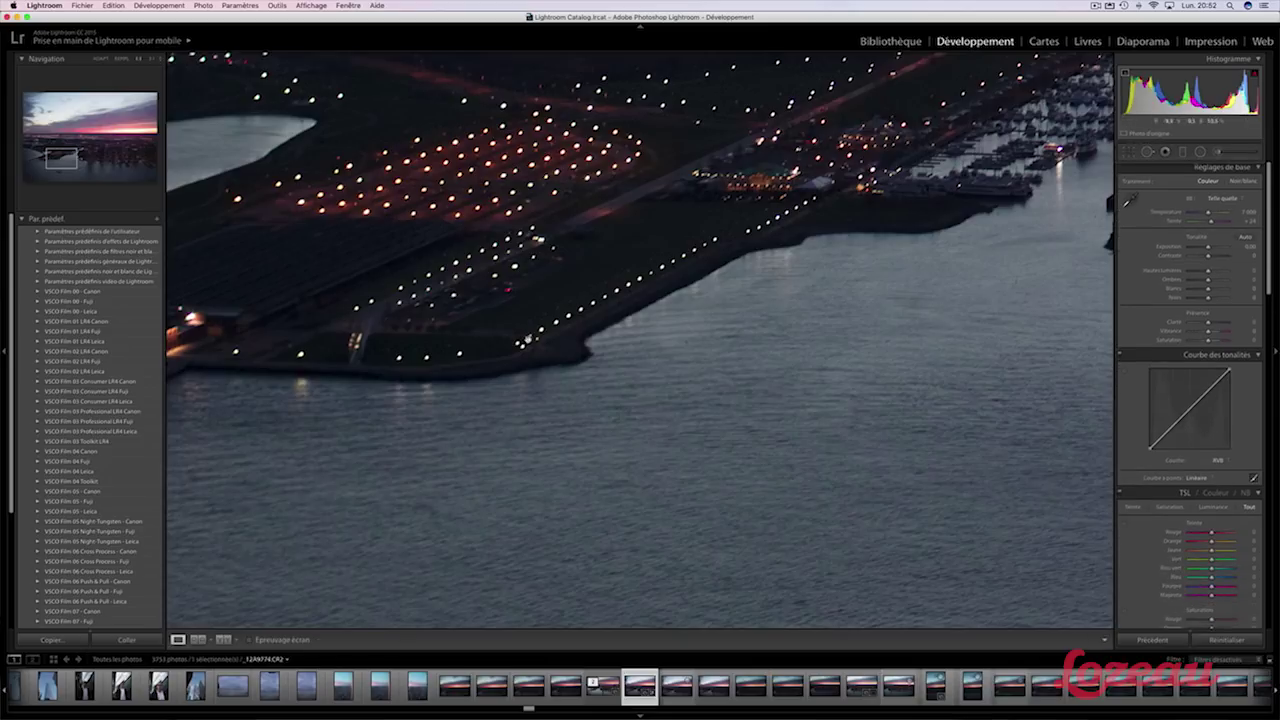
# Fit the whole photo in view and compare it with its unedited version.
pyautogui.click(99, 59)
pyautogui.press('\\')
pyautogui.press('\\')
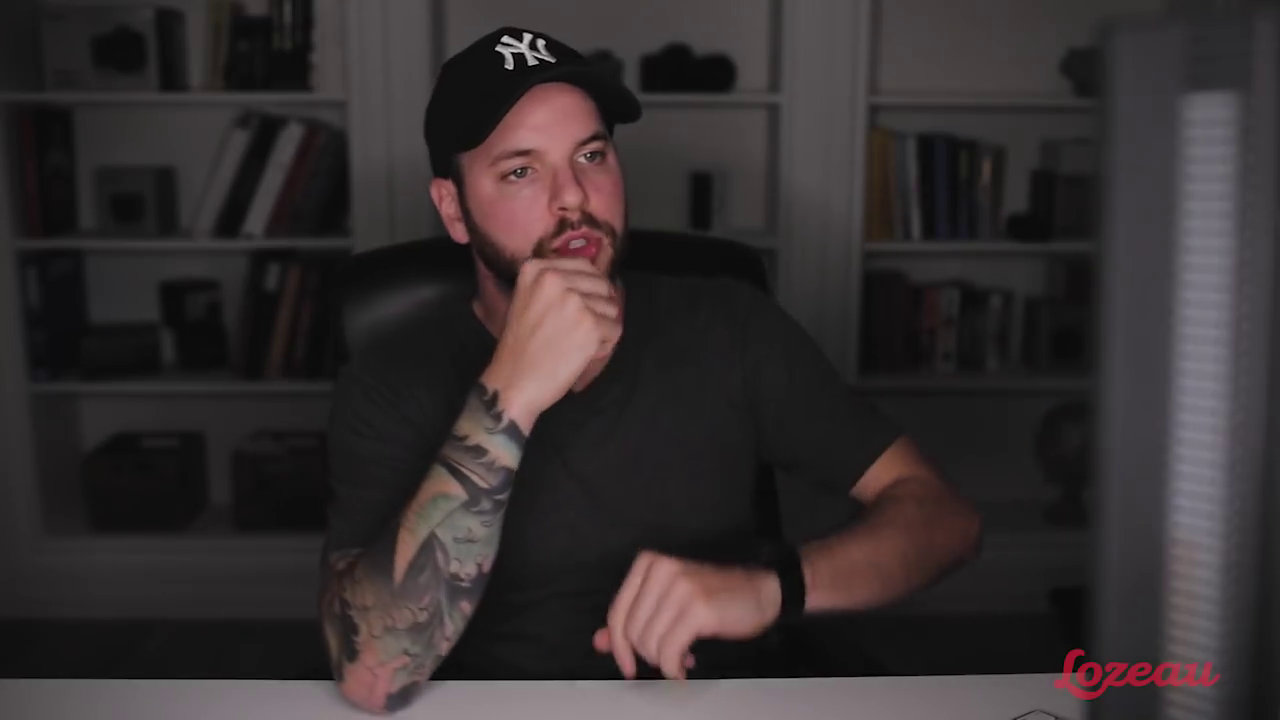
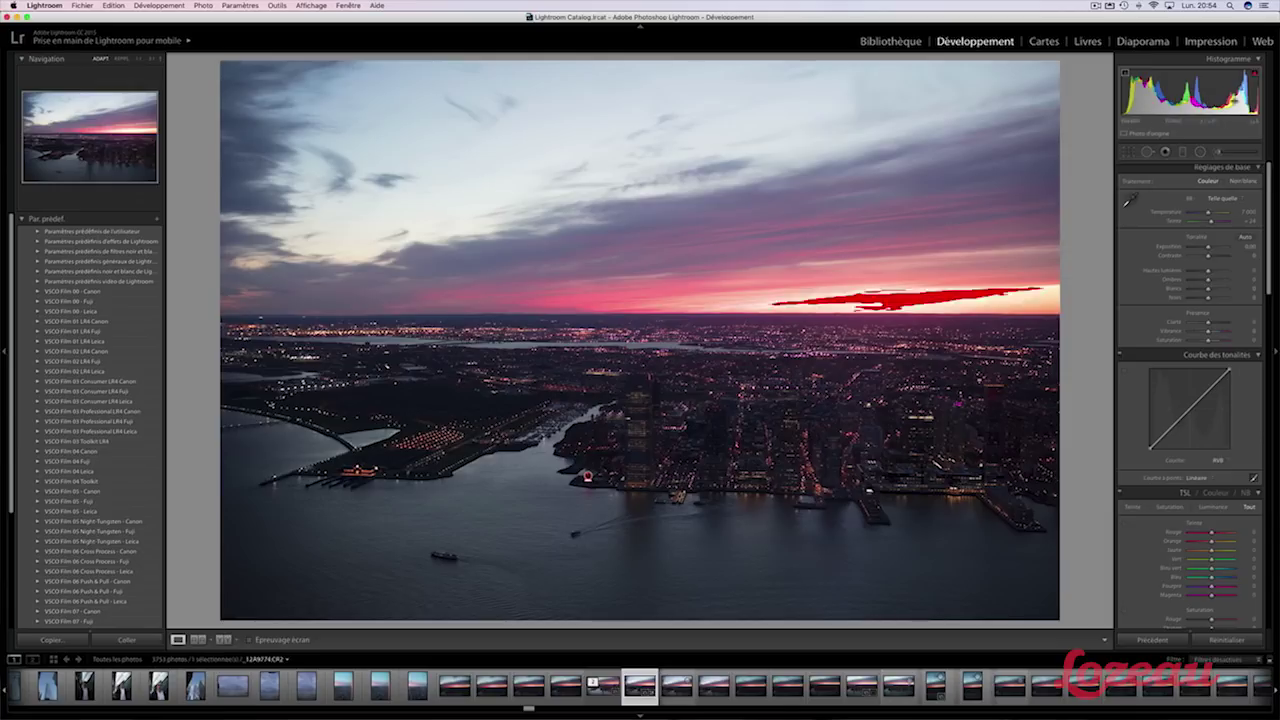
# Recover the clipped sunset by setting the highlights to -35 and lift the shadows to +21.
pyautogui.moveTo(1254, 74)
pyautogui.moveTo(1209, 273); pyautogui.dragTo(1201, 273)
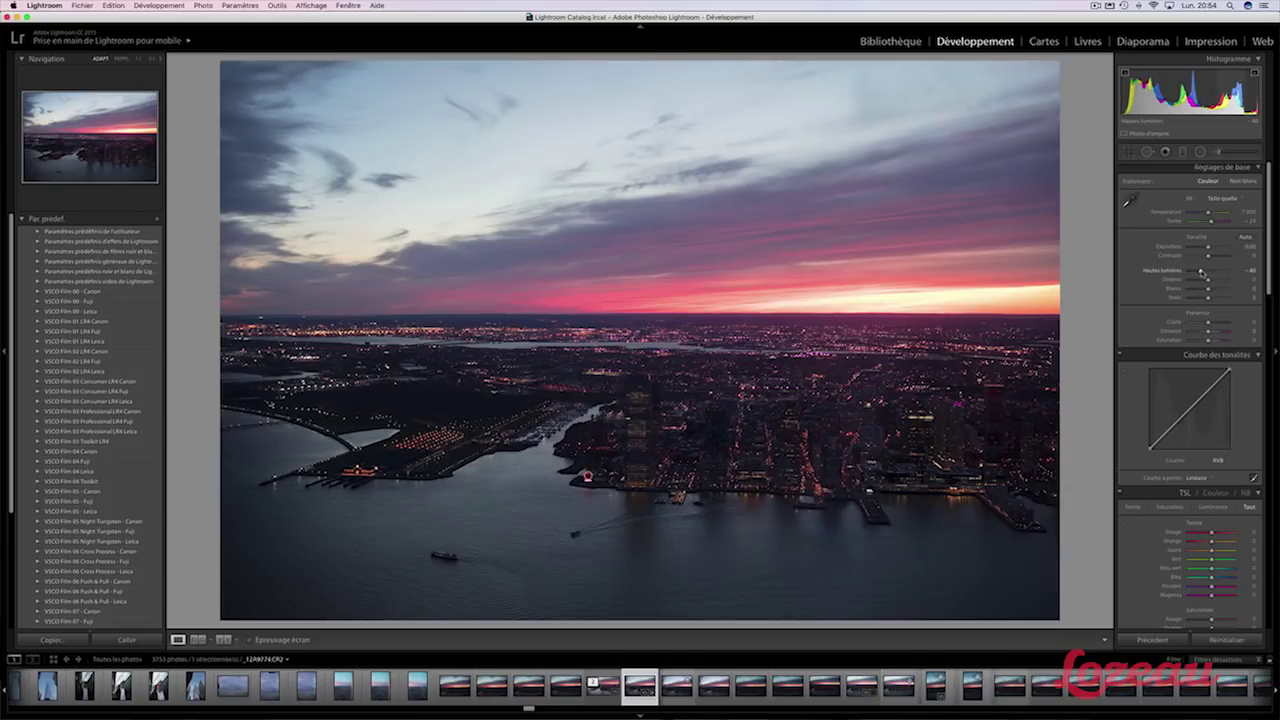
pyautogui.moveTo(1202, 273); pyautogui.dragTo(1201, 273)
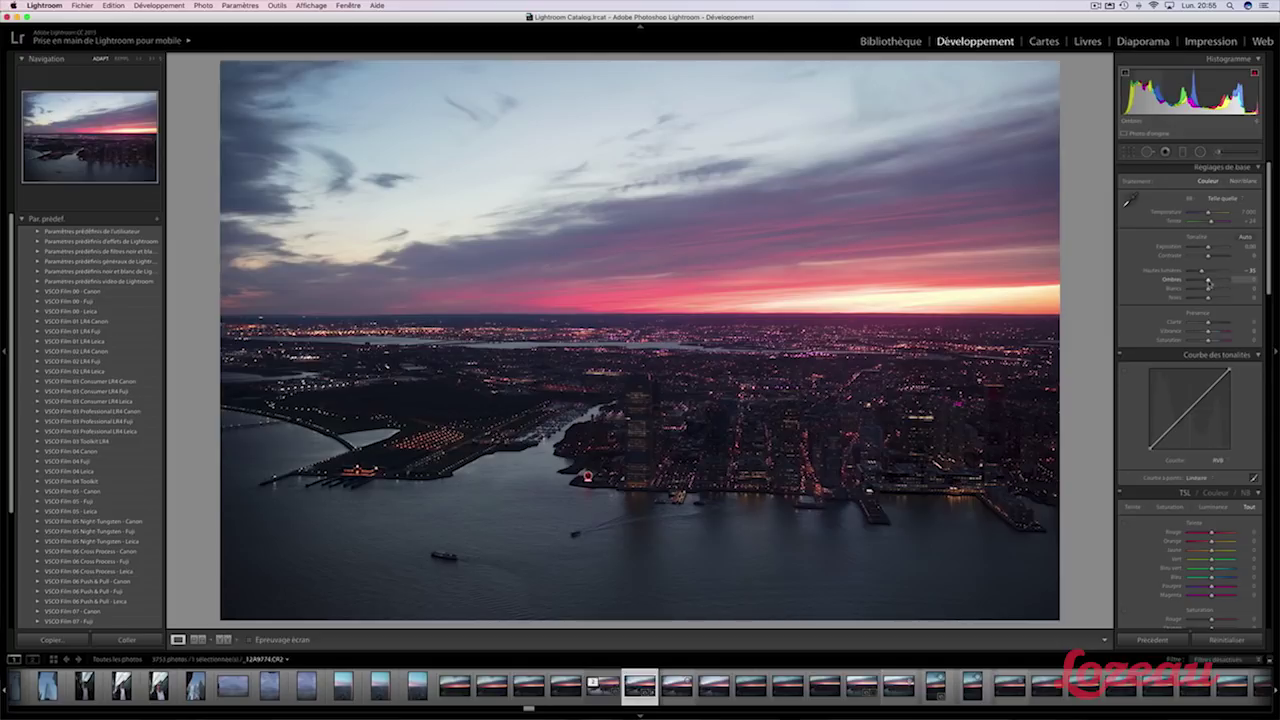
pyautogui.moveTo(1210, 283); pyautogui.dragTo(1222, 283)
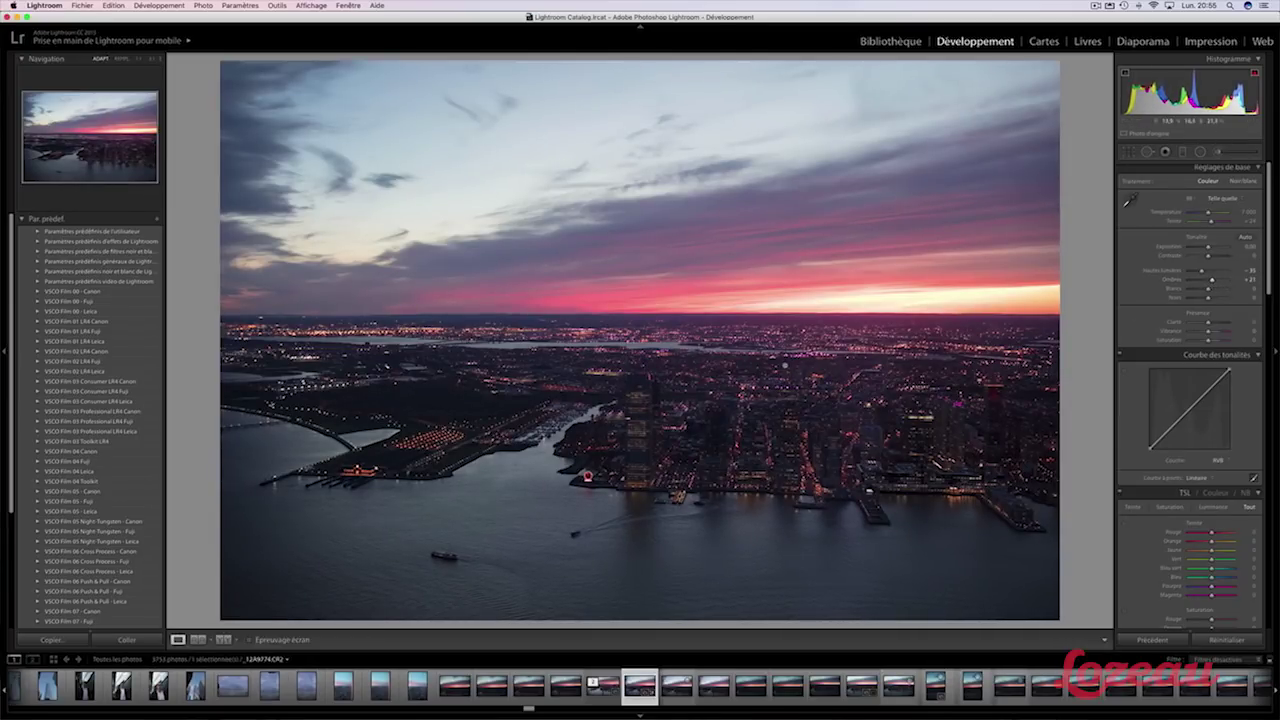
pyautogui.press('\\')
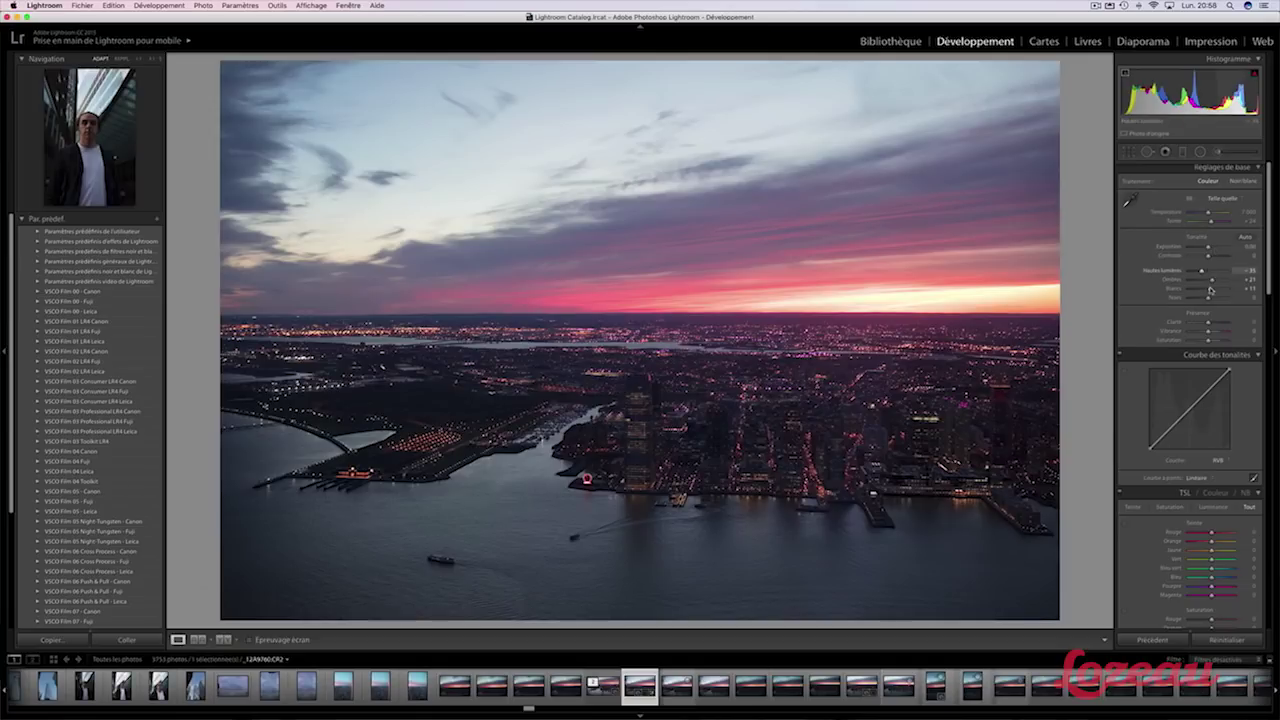
# Set the whites to +14 and compare the photo with its unedited version.
pyautogui.moveTo(1210, 292)
pyautogui.mouseDown()
pyautogui.moveTo(1222, 291)
pyautogui.moveTo(1208, 295)
pyautogui.mouseUp()
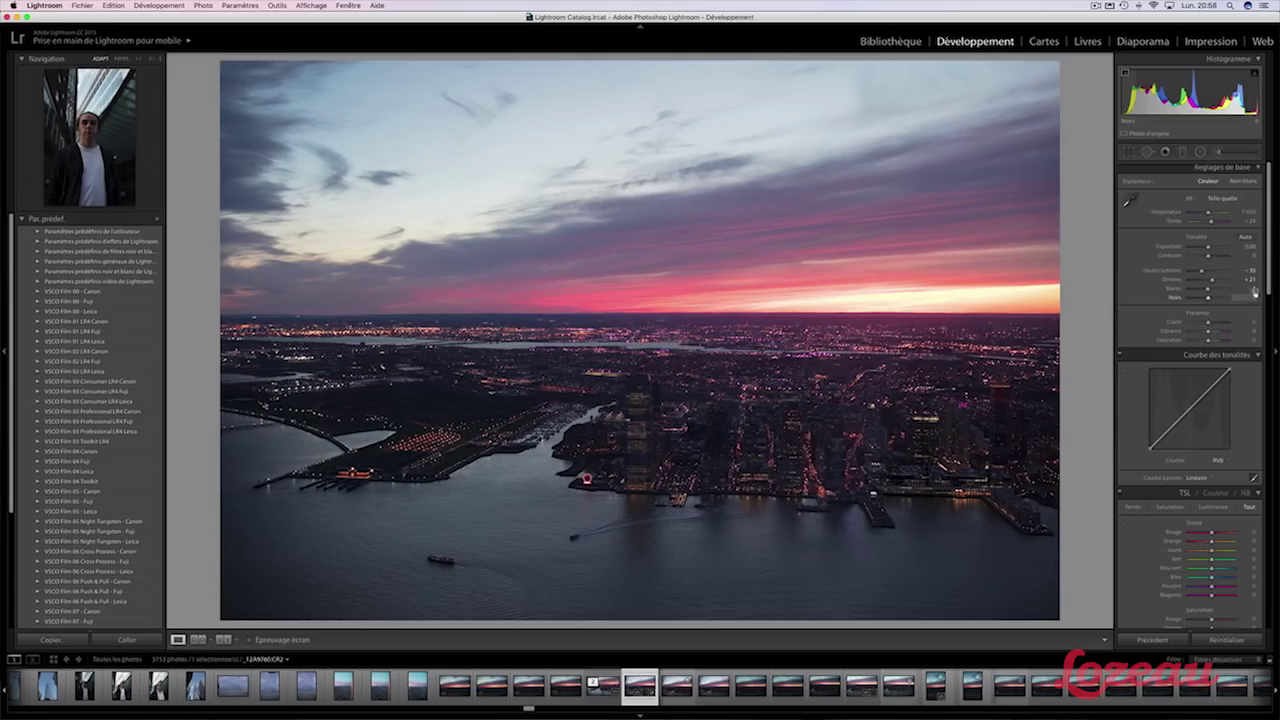
pyautogui.write('14')
pyautogui.press('Return')
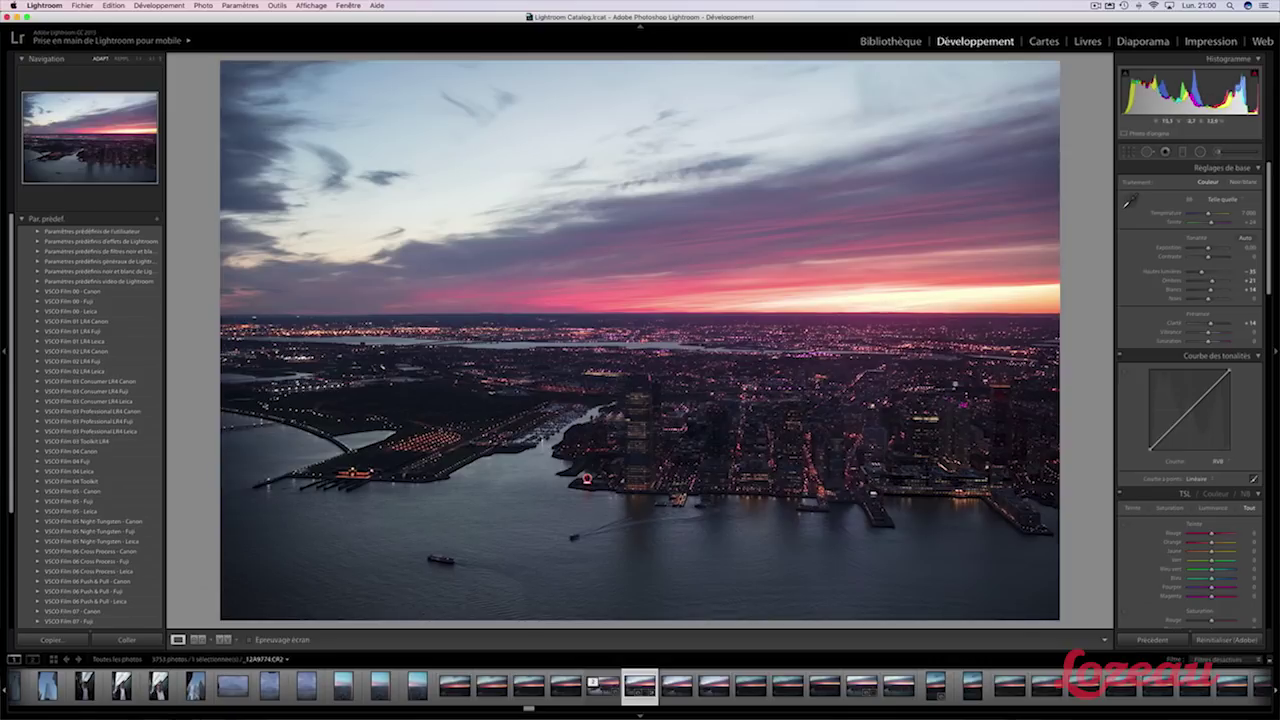
pyautogui.press('\\')
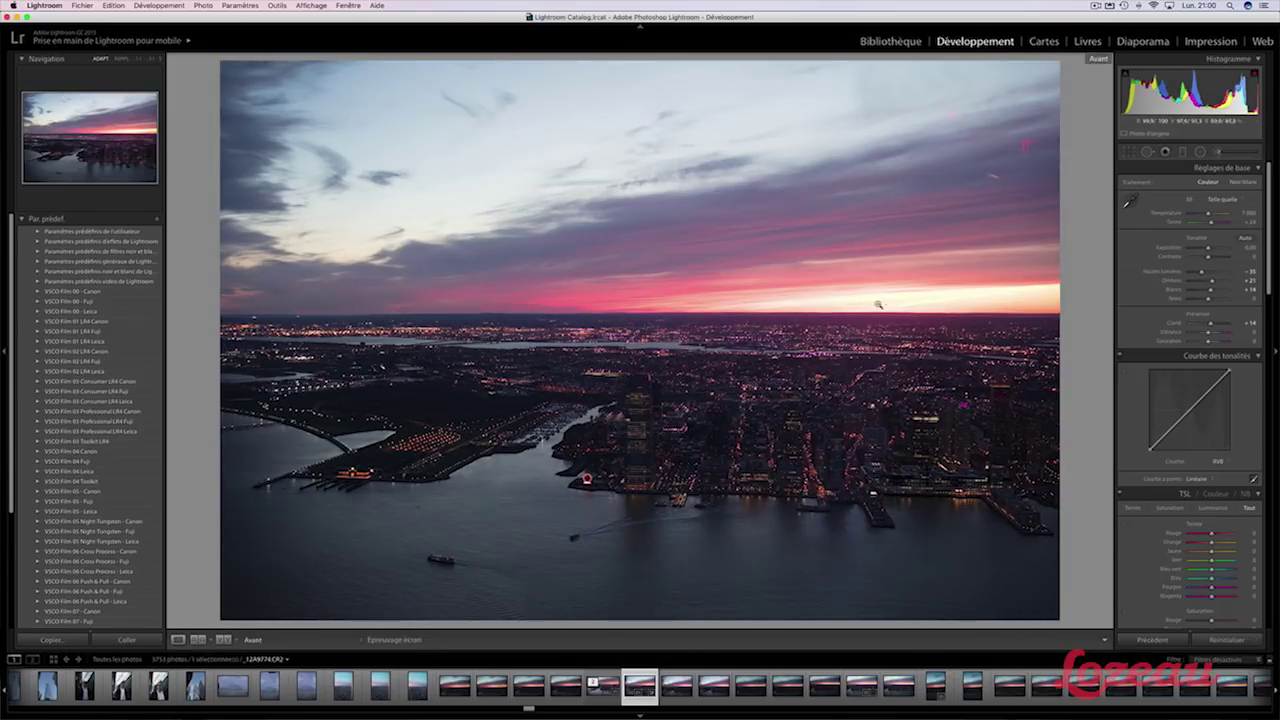
pyautogui.press('\\')
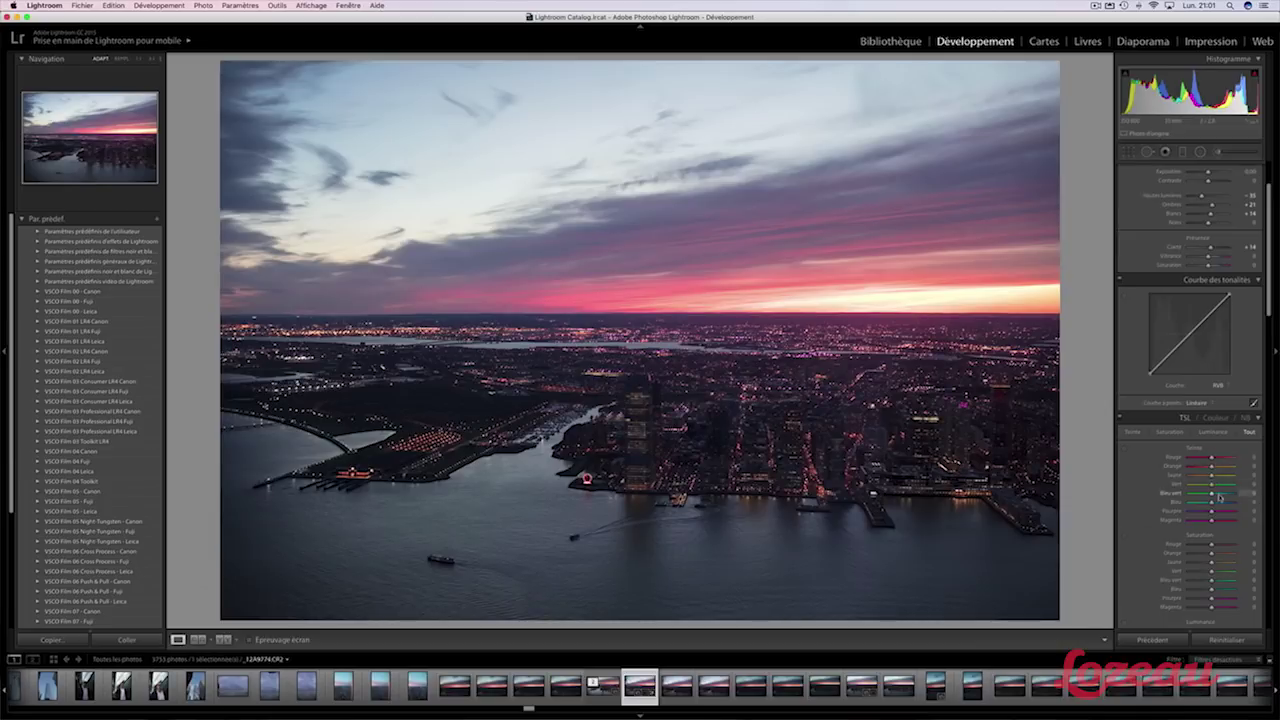
# Set the hue of the reds to -14 in the HSL adjustments.
pyautogui.scroll(-3, 1220, 490)
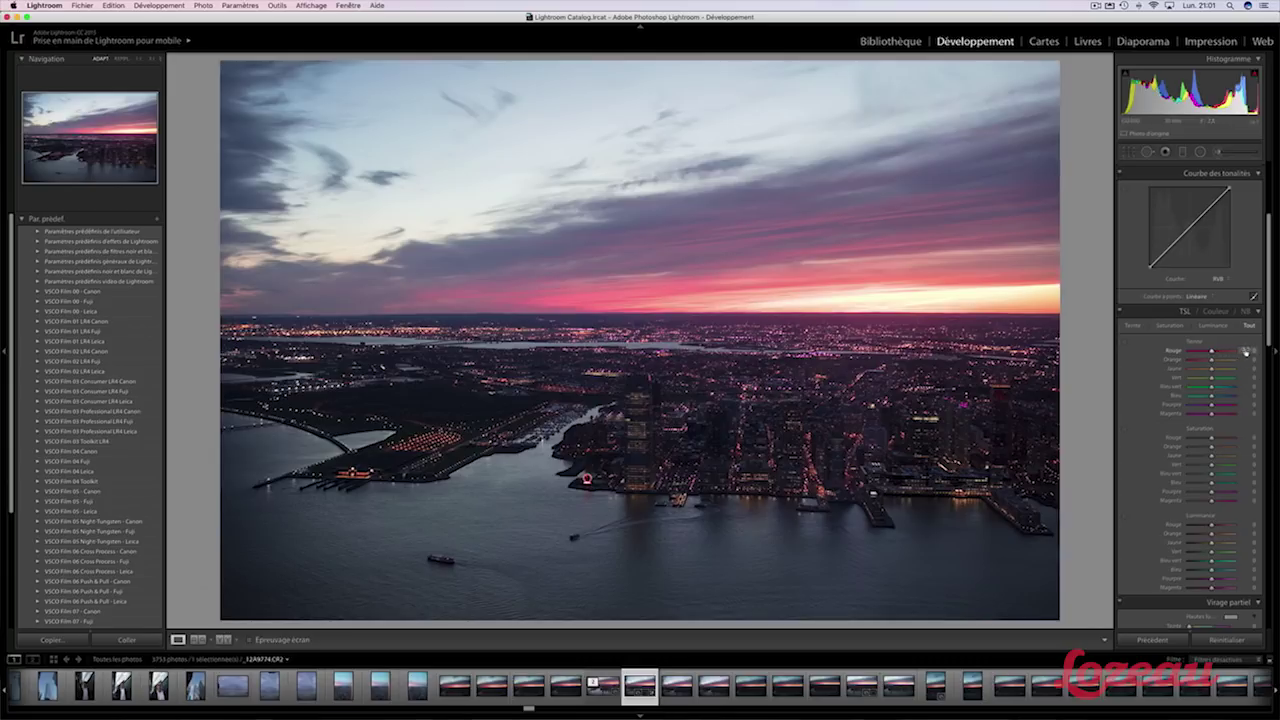
pyautogui.press('Return')
pyautogui.click(1248, 350)
pyautogui.press('Return')
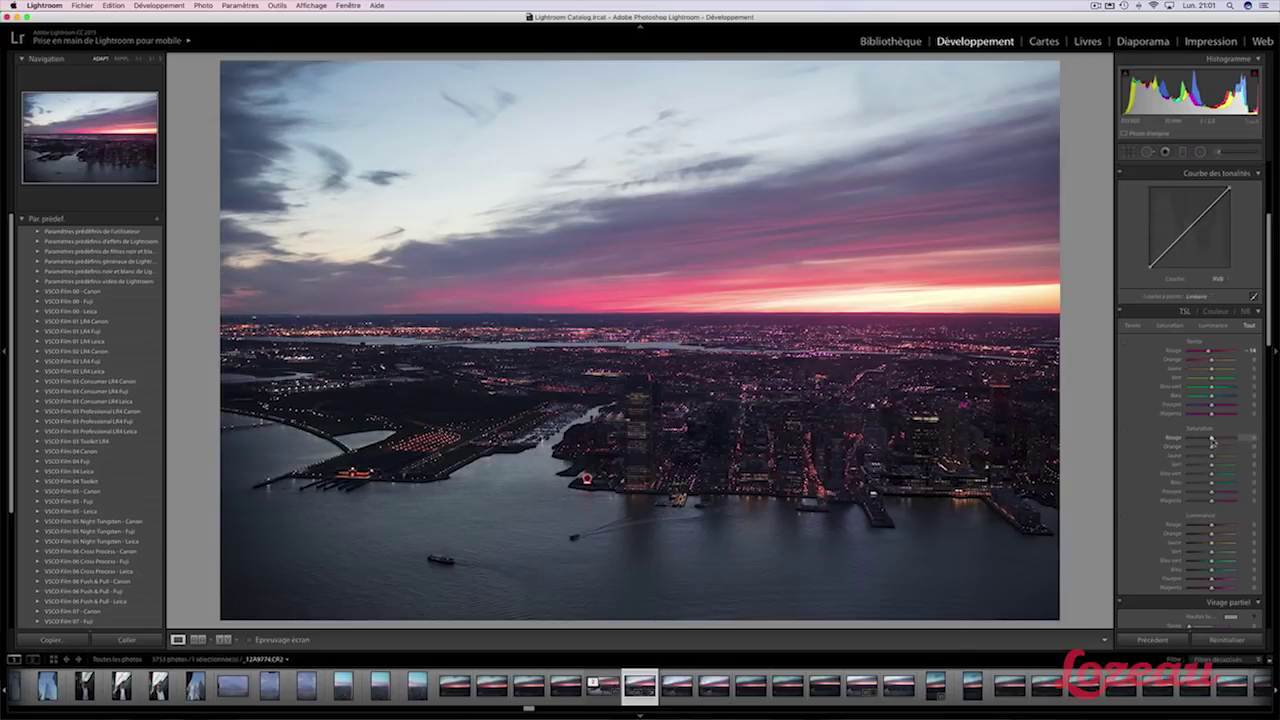
# Set the red saturation to +6 and the red luminance to -7, and compare the result with the unedited photo.
pyautogui.moveTo(1212, 440); pyautogui.dragTo(1229, 440)
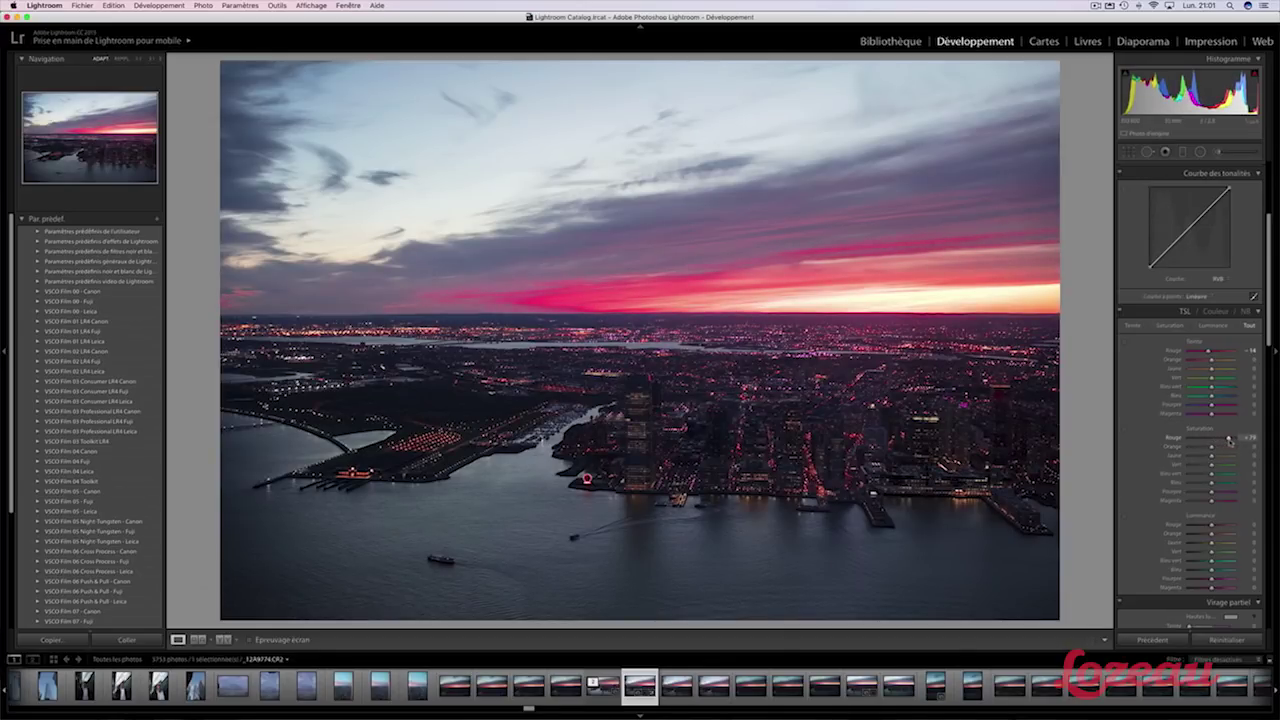
pyautogui.moveTo(1228, 440); pyautogui.dragTo(1212, 440)
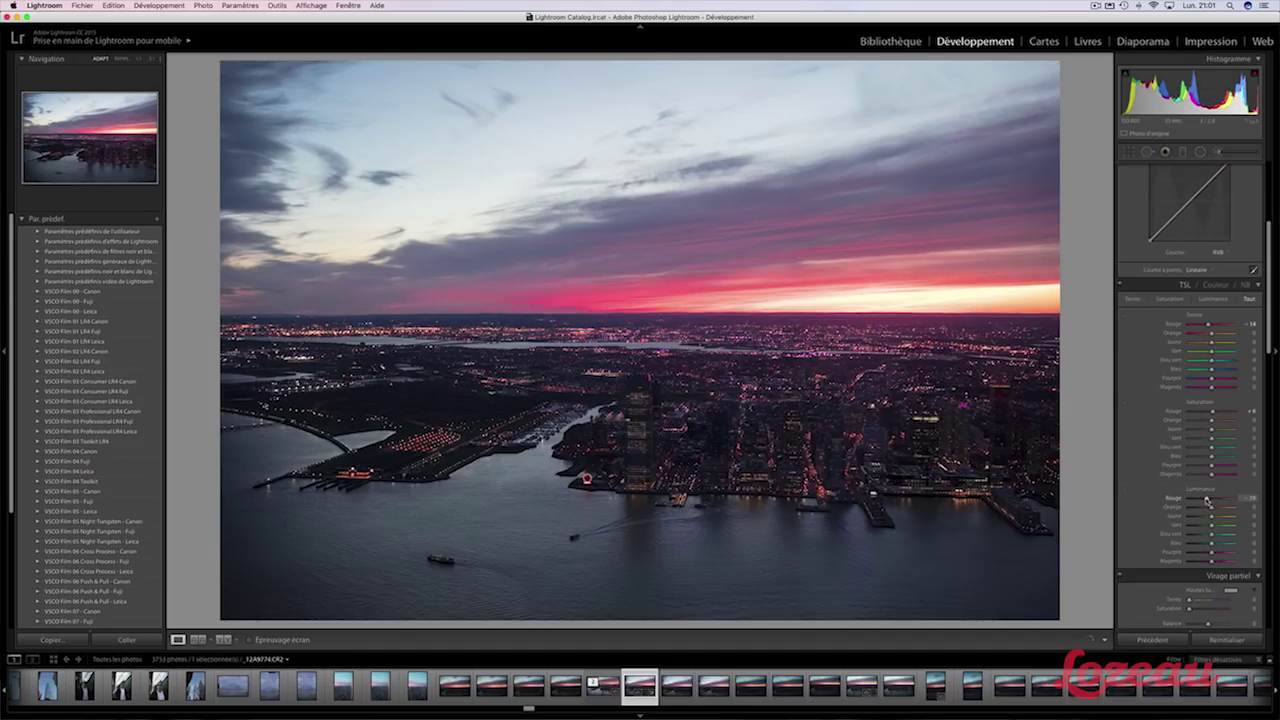
pyautogui.moveTo(1207, 500)
pyautogui.mouseDown()
pyautogui.moveTo(1193, 500)
pyautogui.moveTo(1210, 503)
pyautogui.mouseUp()
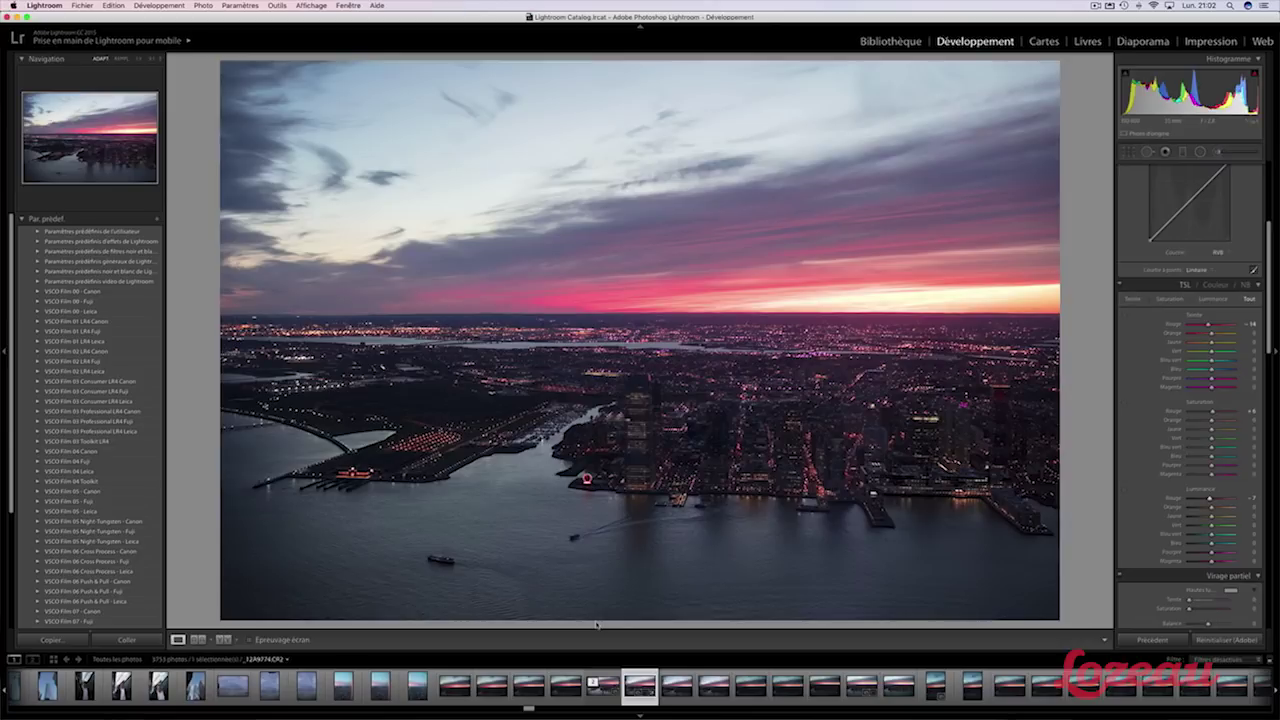
pyautogui.press('\\')
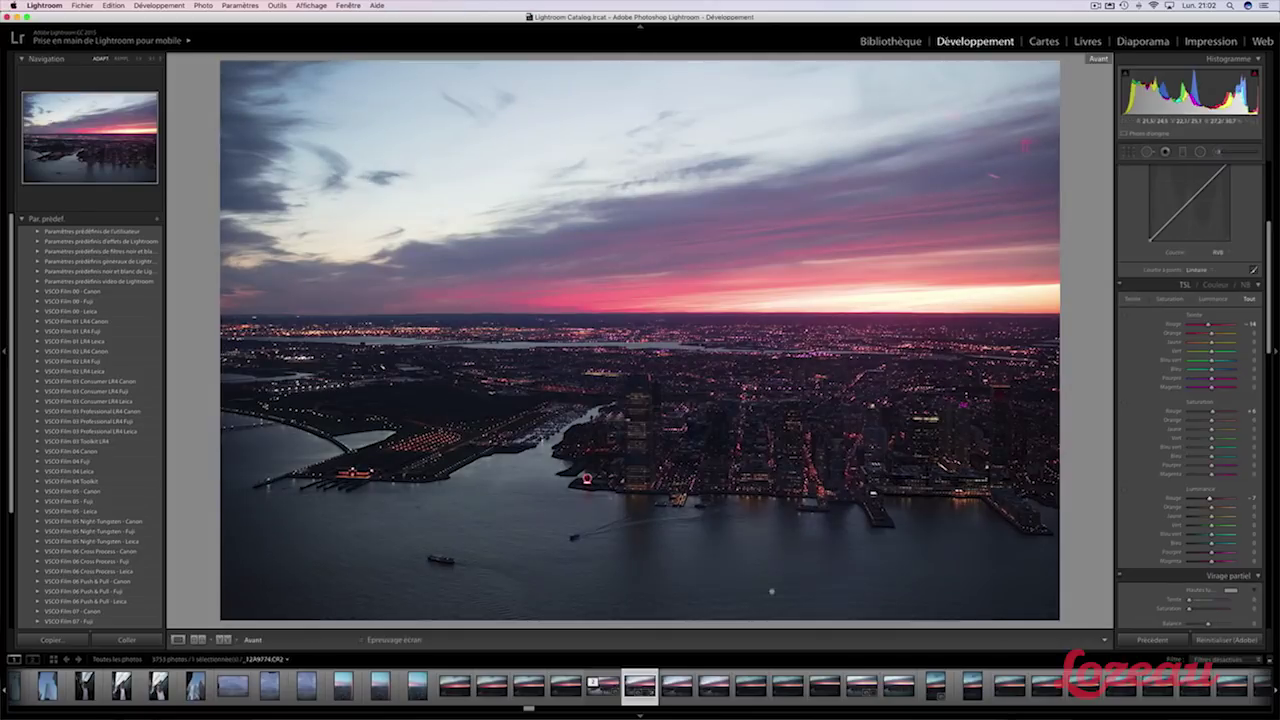
# Compare the photo with its unedited version and set the red and orange saturation to 0.
pyautogui.press('\\')
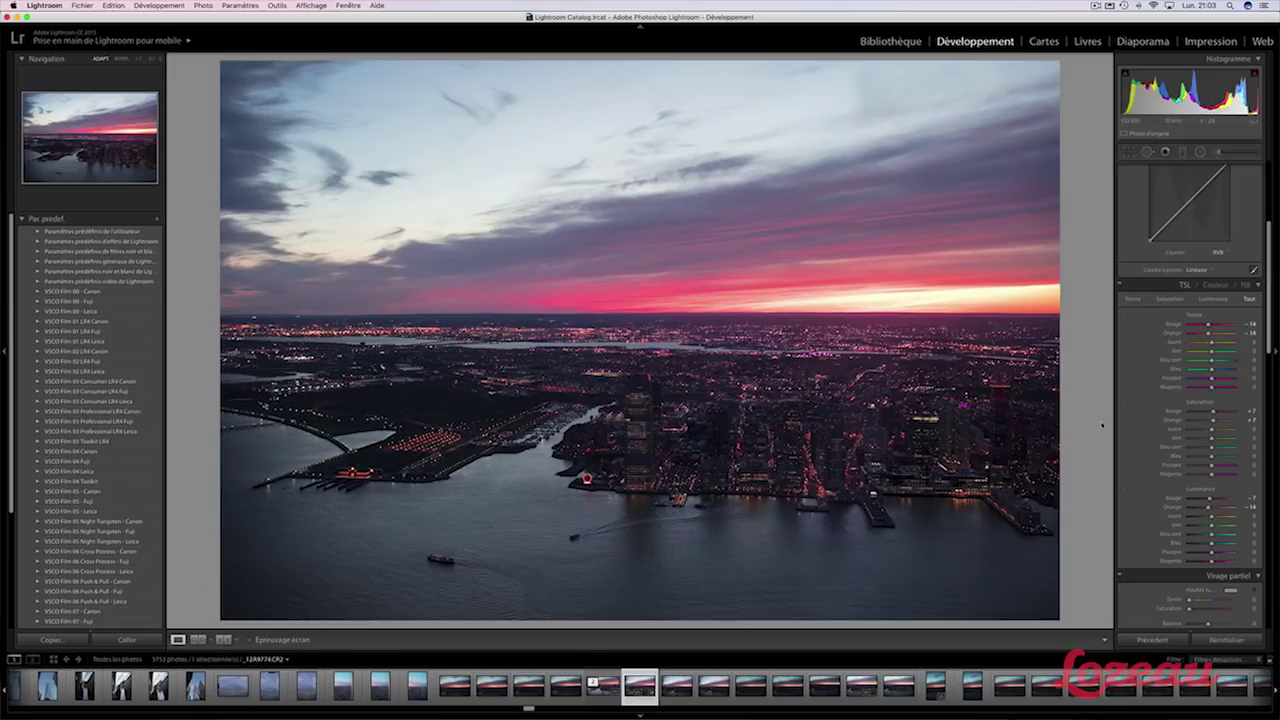
pyautogui.press('\\')
pyautogui.press('\\')
pyautogui.click(1250, 416)
pyautogui.write('7')
pyautogui.hotkey('shift', 'Tab')
pyautogui.press('Tab')
pyautogui.write('0')
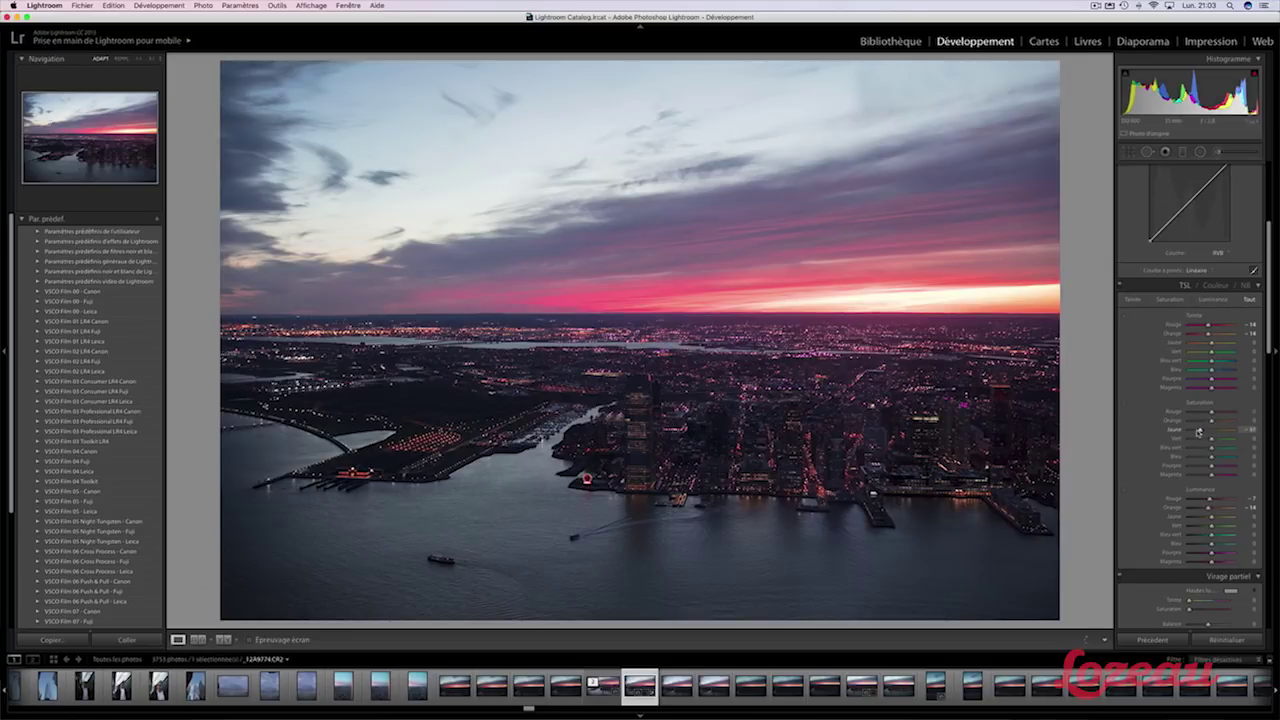
# Set the yellows to hue -14, saturation -35 and luminance -42, and compare the result with the unedited photo.
pyautogui.moveTo(1146, 434); pyautogui.dragTo(1234, 430)
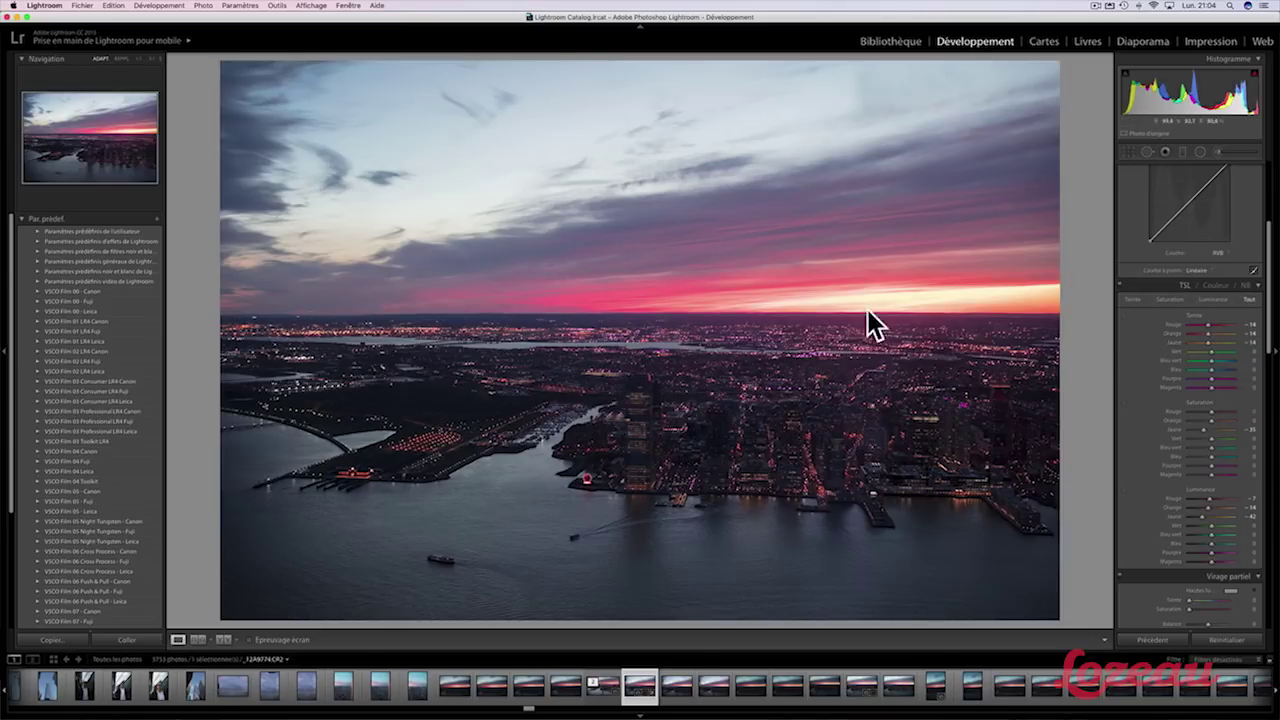
pyautogui.press('\\')
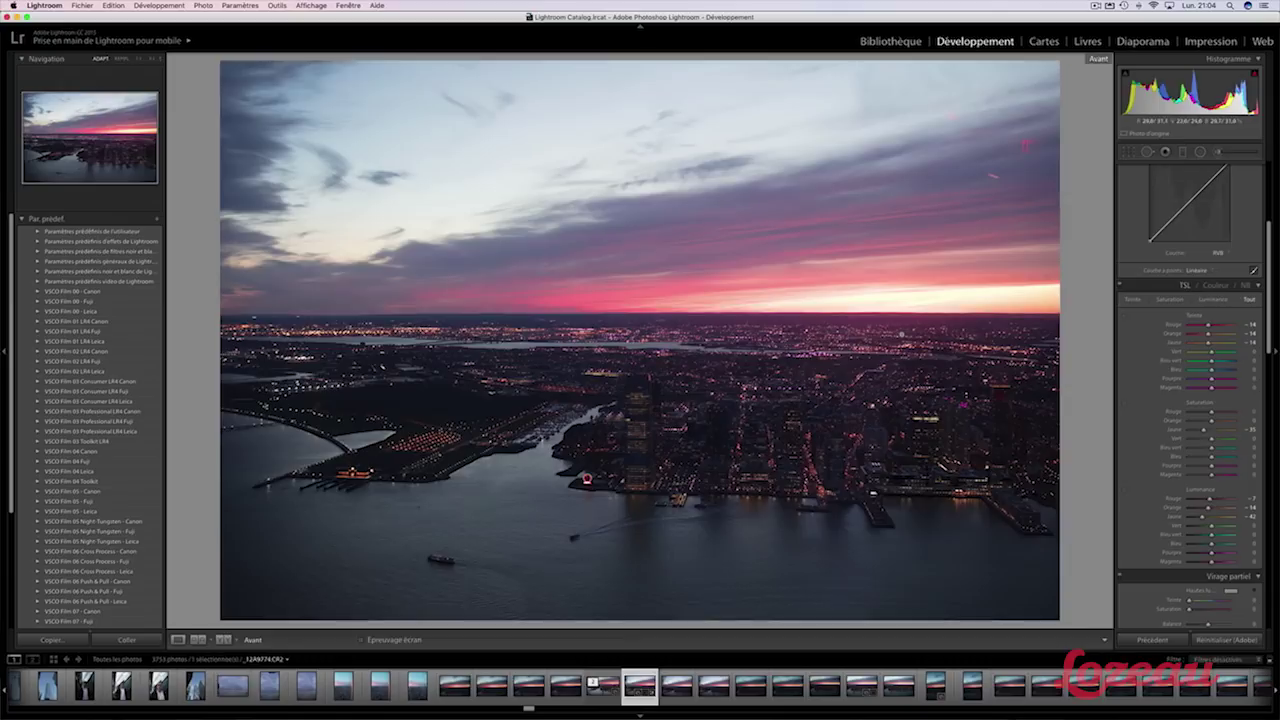
pyautogui.press('\\')
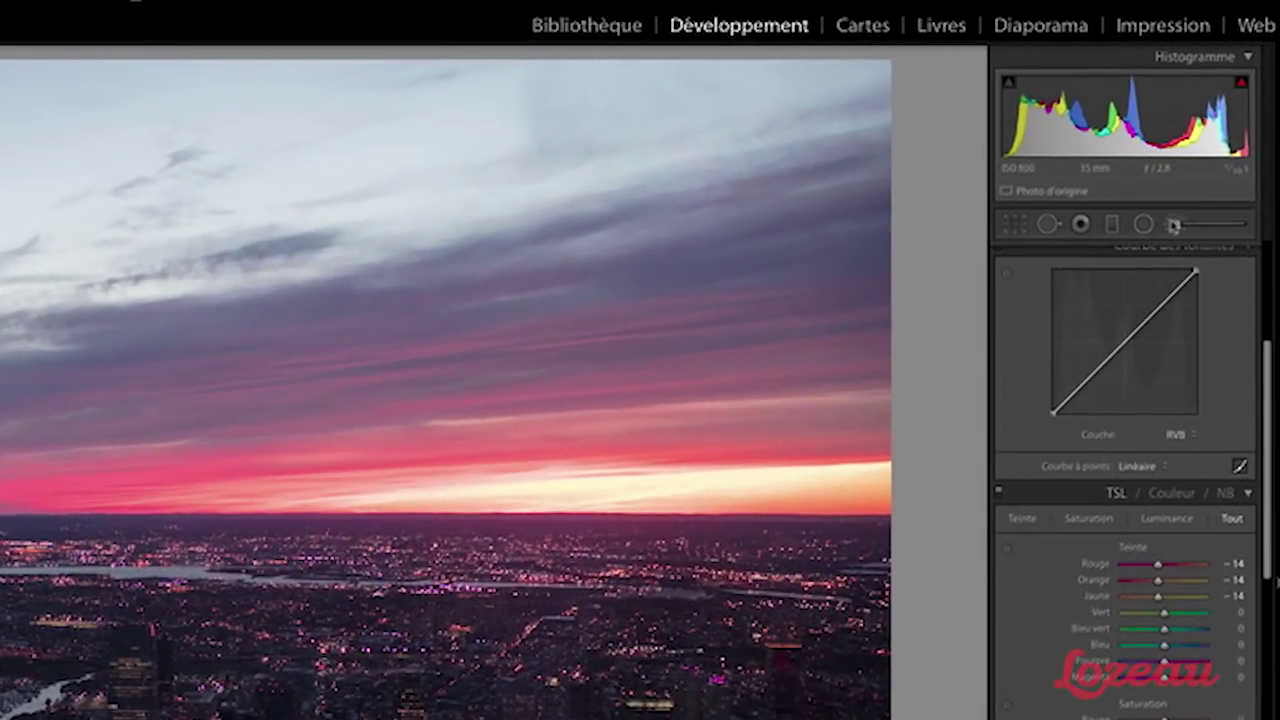
# Set the adjustment brush to a Contrast effect of 14 and brush over the water below the skyline.
pyautogui.click(1218, 151)
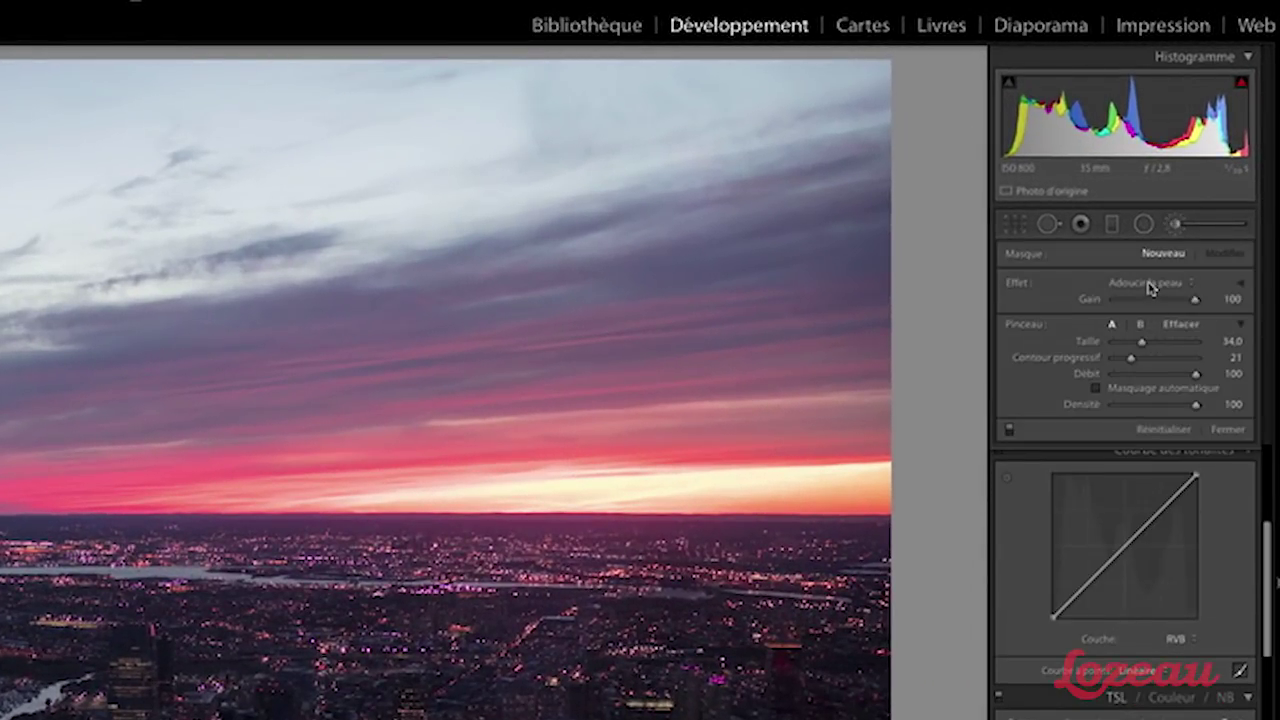
pyautogui.click(1146, 283)
pyautogui.click(1031, 105)
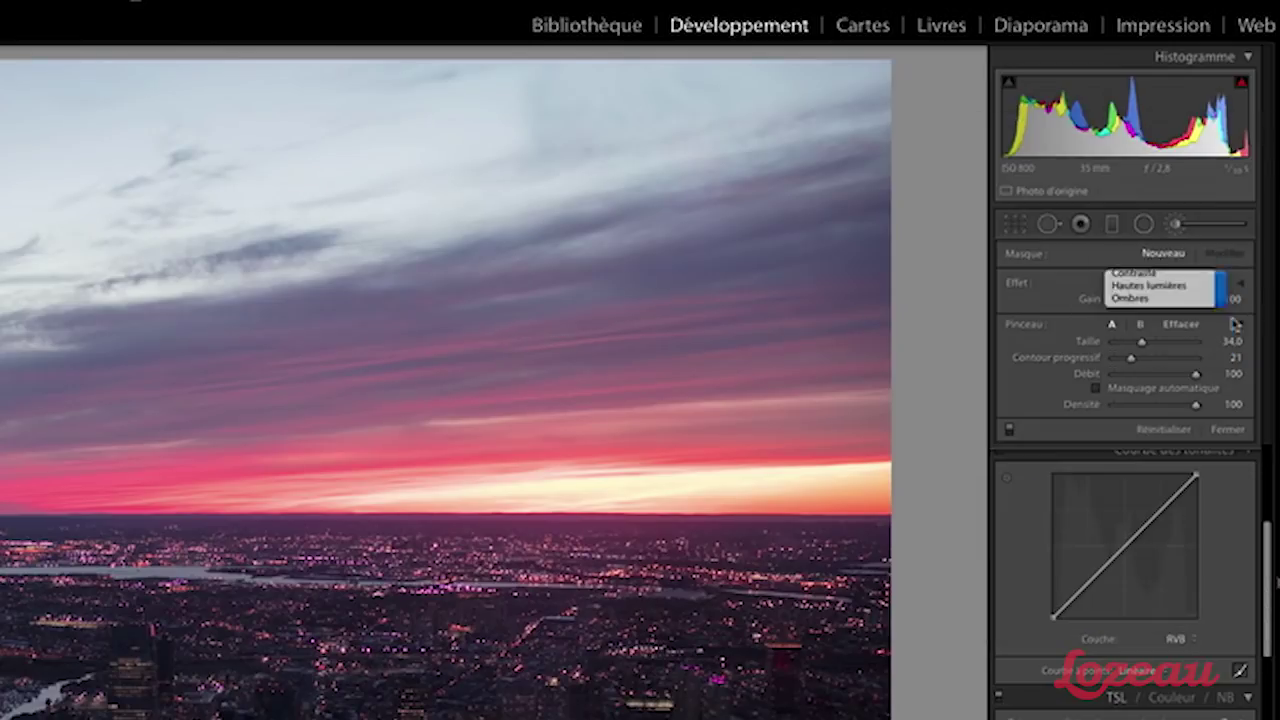
pyautogui.click(1237, 299)
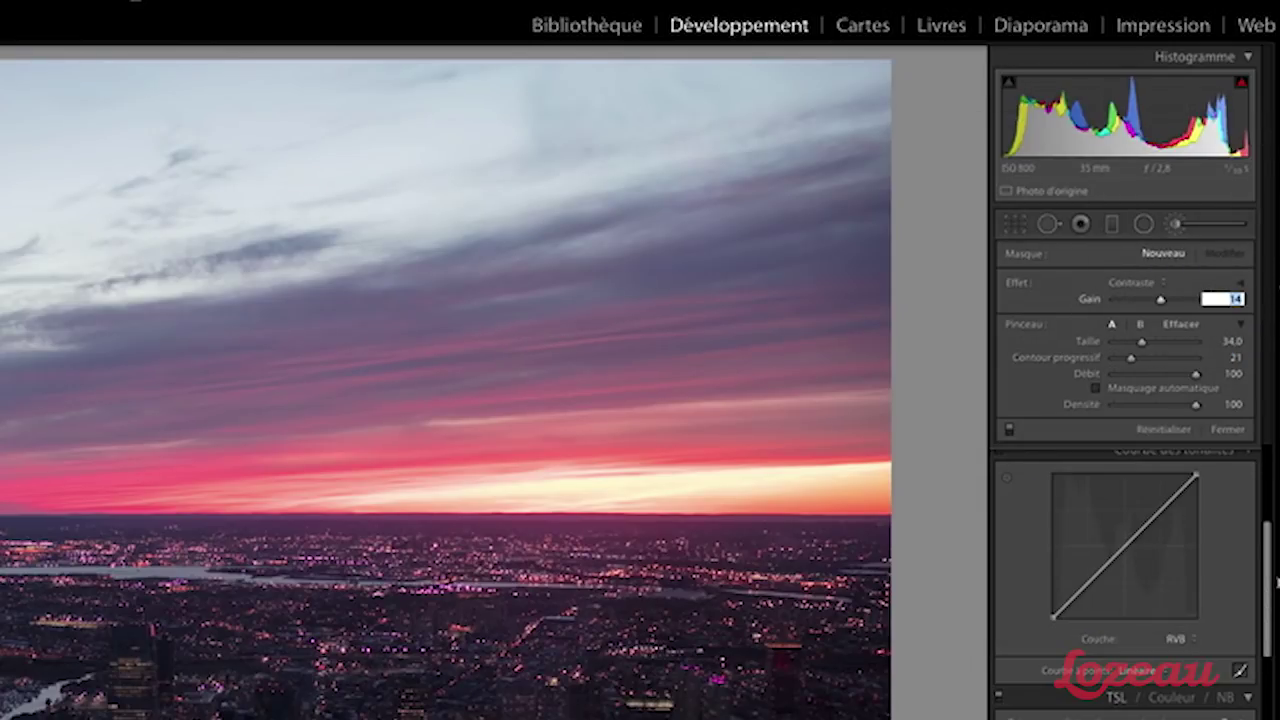
pyautogui.press('Return')
pyautogui.press('h')
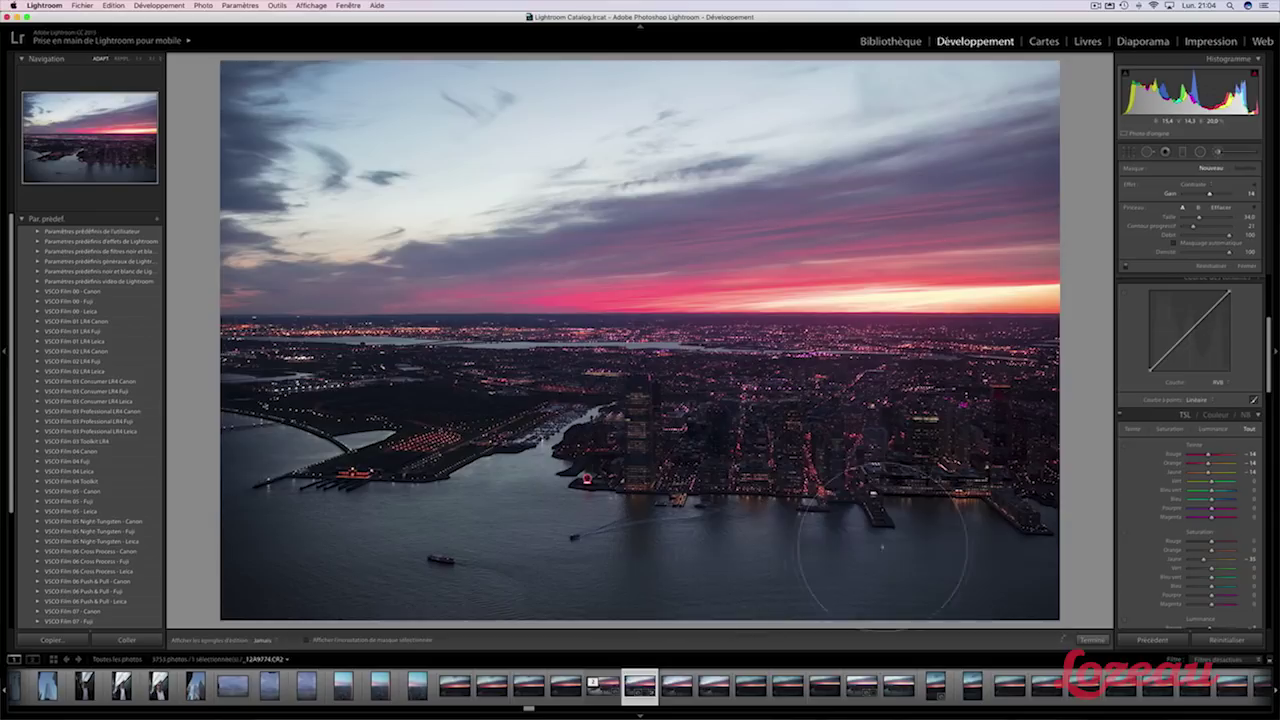
pyautogui.moveTo(833, 545); pyautogui.dragTo(955, 550)
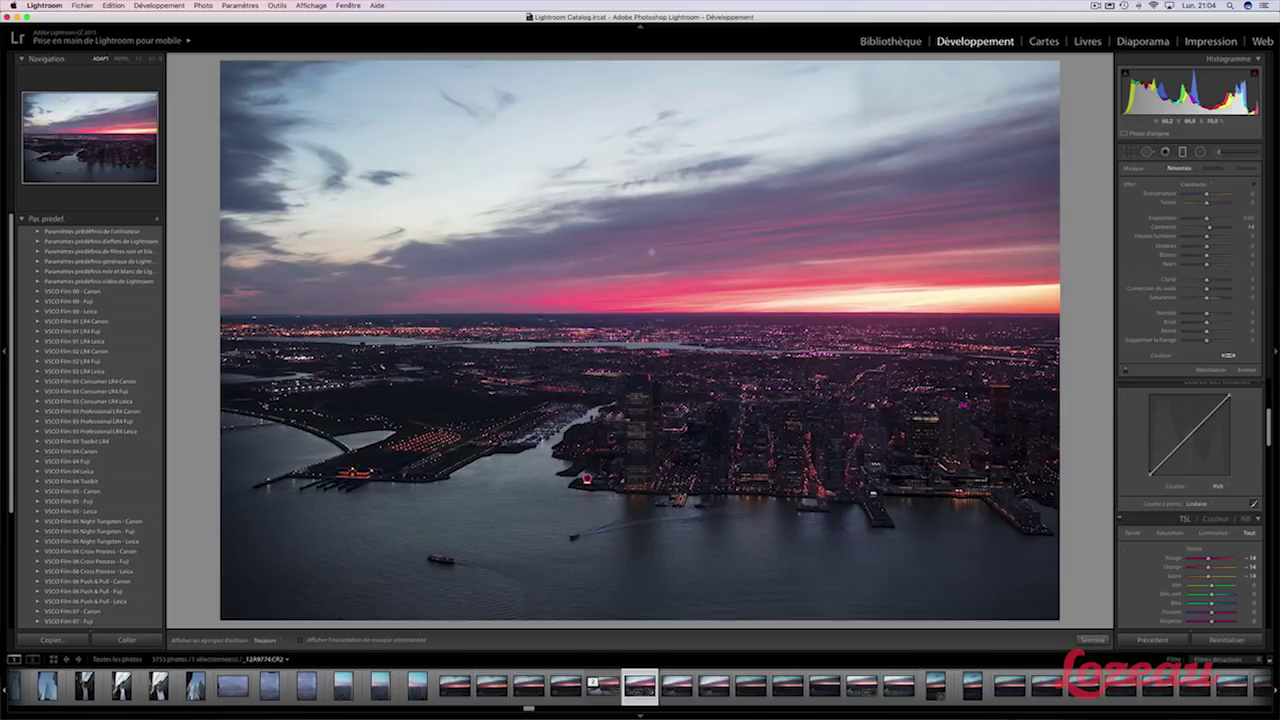
# Set up a graduated filter with exposure 0.14, contrast 14, highlights -14, whites 14 and clarity 7.
pyautogui.click(1245, 217)
pyautogui.press('Tab')
pyautogui.press('Tab')
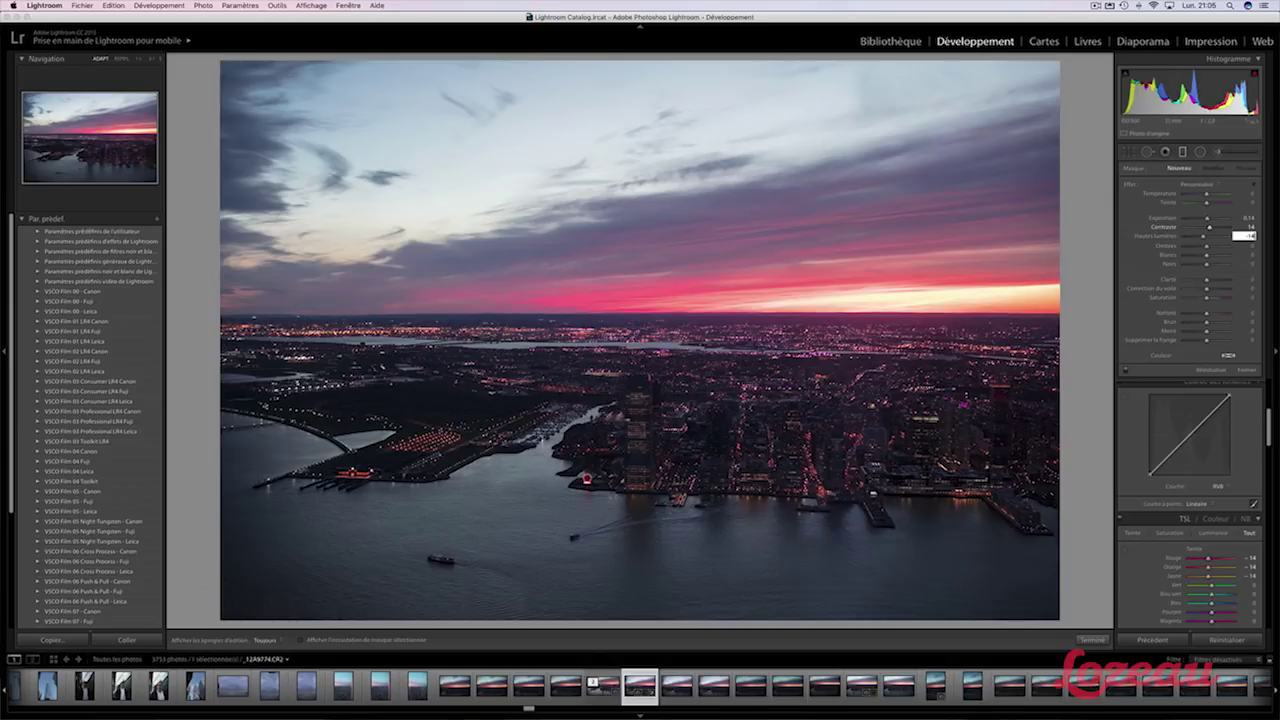
pyautogui.press('Tab')
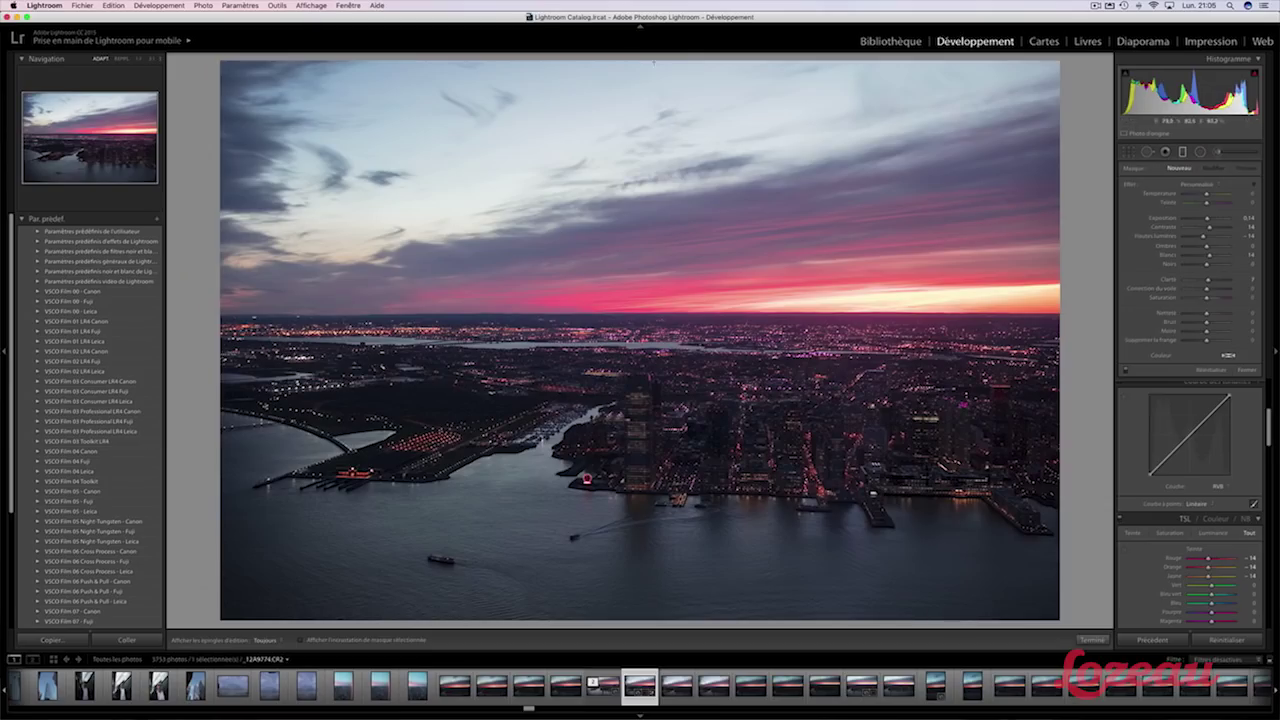
# Apply the graduated filter from the top of the sky down to the water, and adjust its centre toward the horizon and its lower edge.
pyautogui.moveTo(658, 70); pyautogui.dragTo(655, 622)
pyautogui.moveTo(655, 345); pyautogui.dragTo(656, 312)
pyautogui.moveTo(648, 587); pyautogui.dragTo(646, 612)
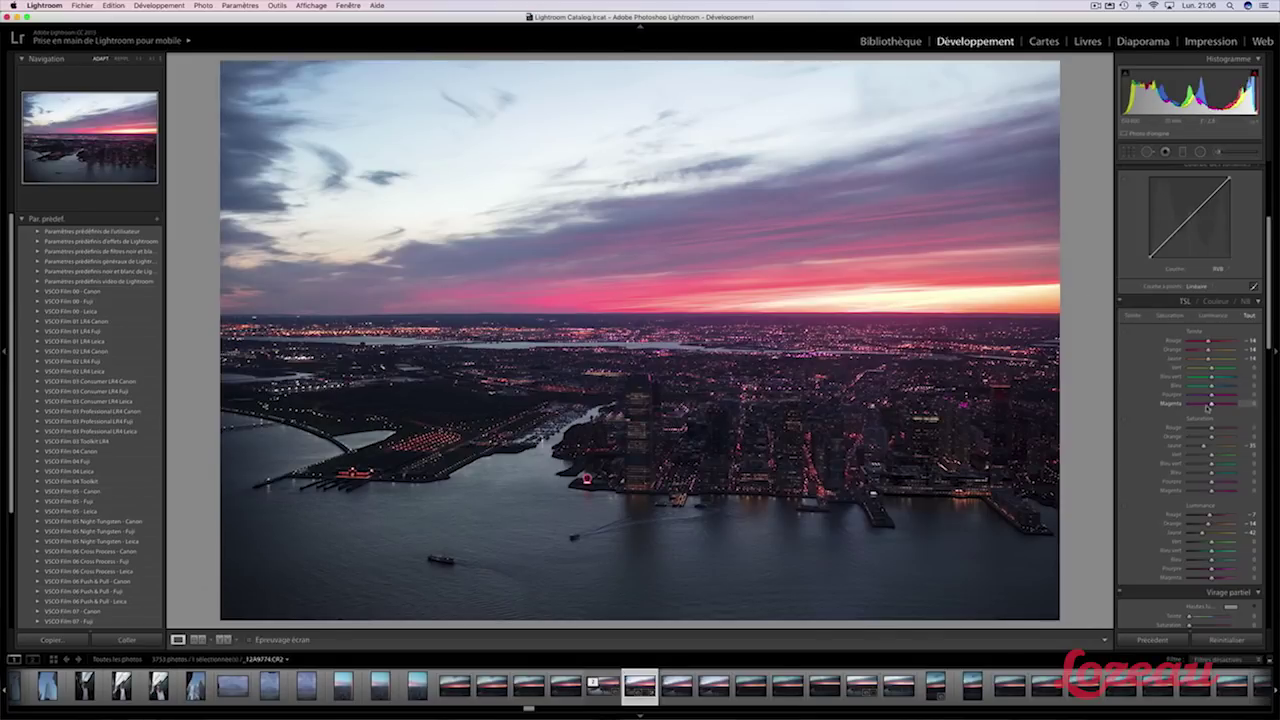
# Enable the lens profile correction and compare the corrected photo with its unedited version.
pyautogui.scroll(-2, 1209, 440)
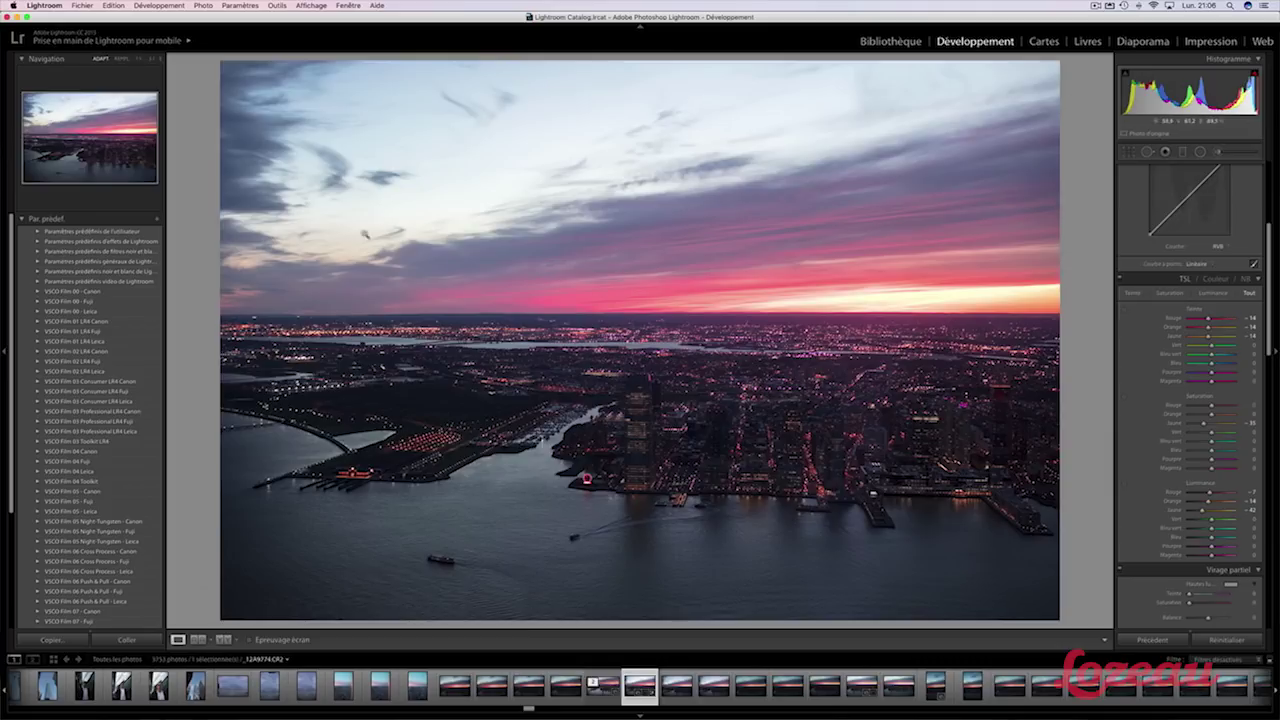
pyautogui.scroll(-5, 1226, 403)
pyautogui.scroll(-10, 1226, 403)
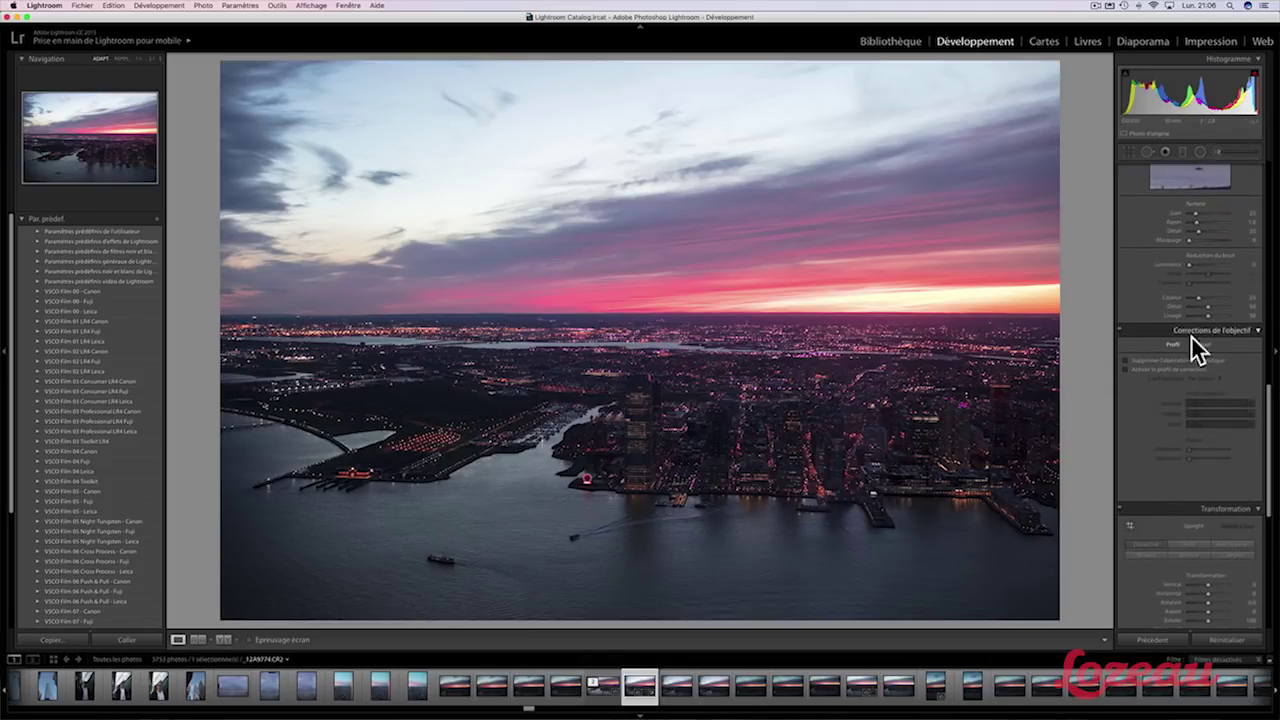
pyautogui.click(1126, 370)
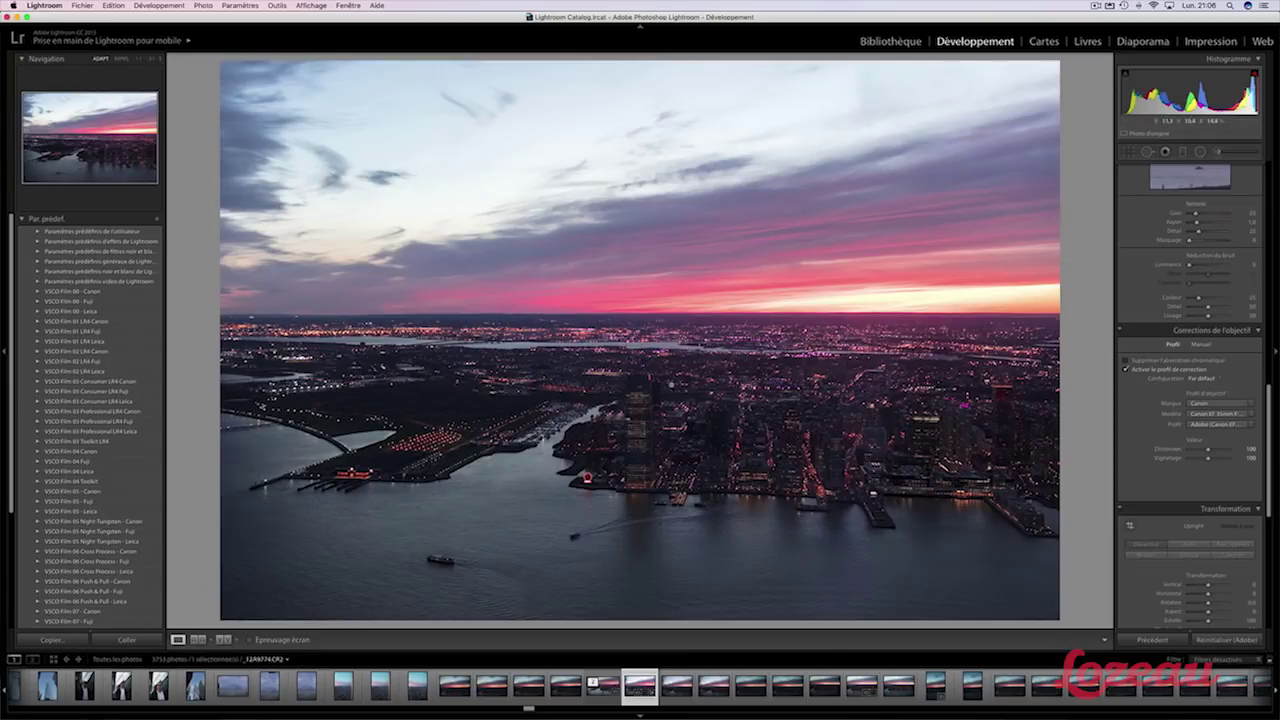
pyautogui.press('\\')
pyautogui.press('\\')
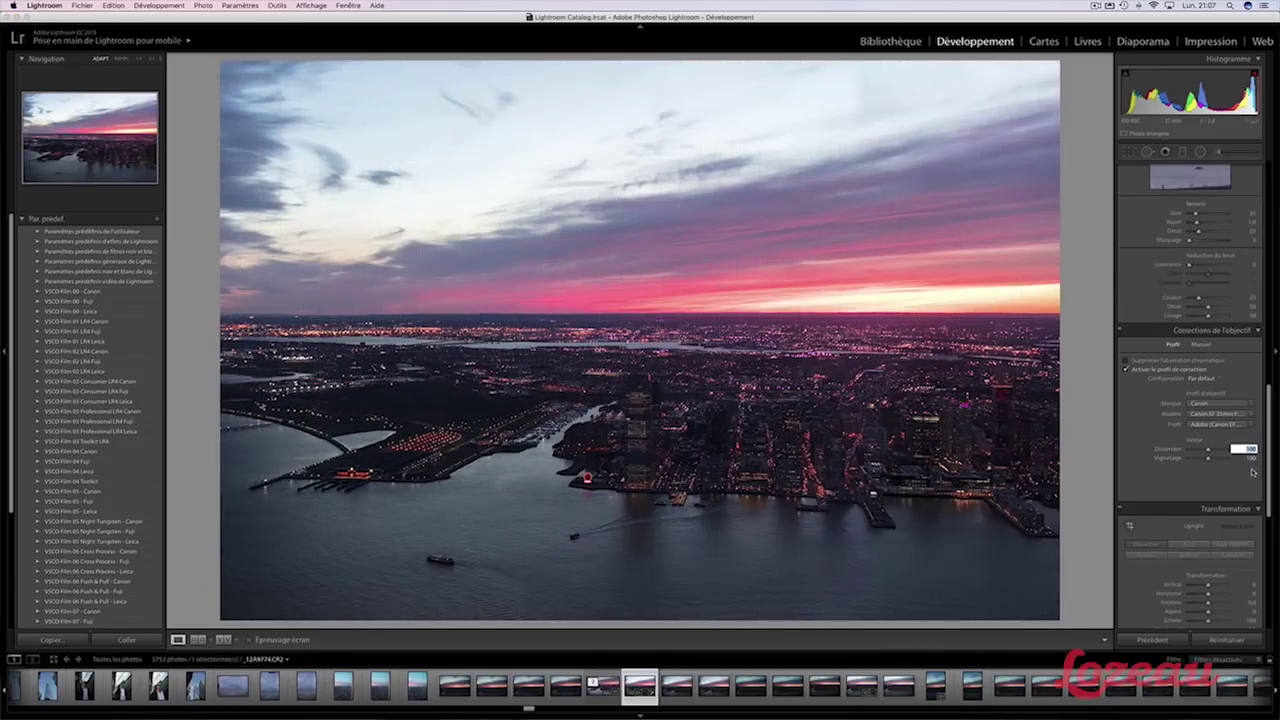
# Set the distortion amount of the lens profile correction to 0.
pyautogui.write('-30')
pyautogui.press('Return')
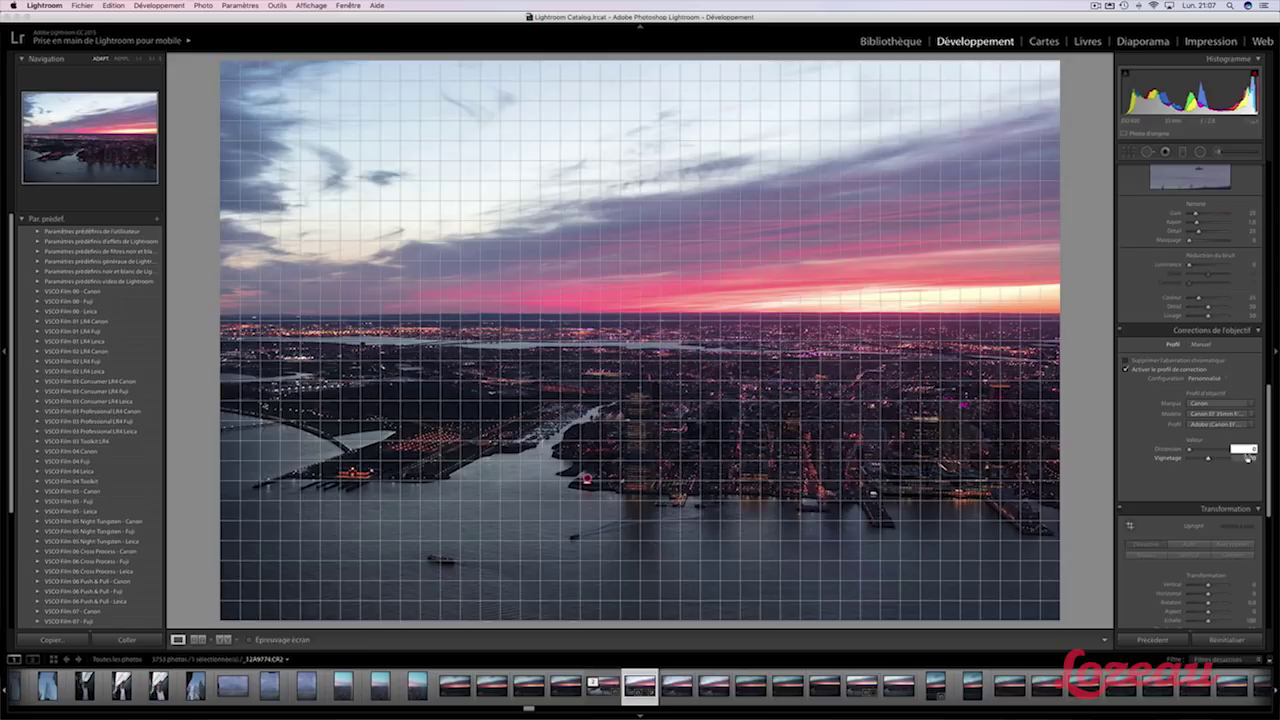
pyautogui.click(1247, 456)
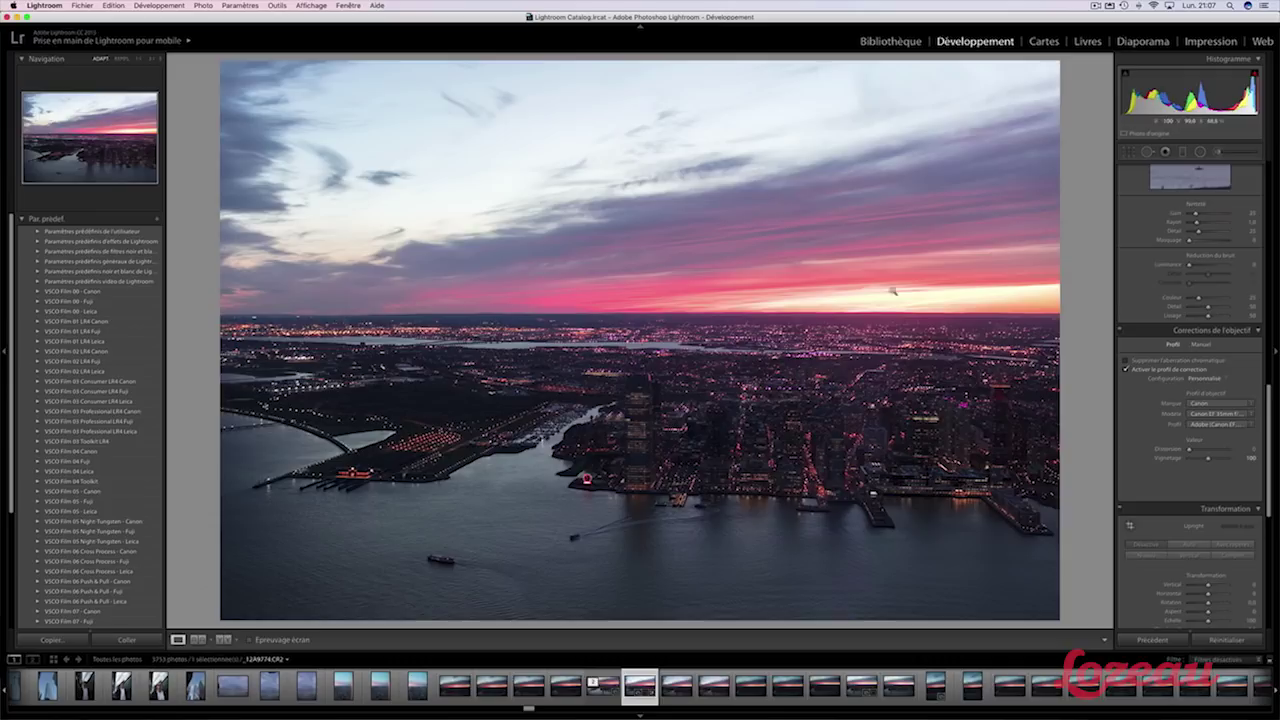
# Start cropping the photo and set the crop aspect ratio to 16 x 9.
pyautogui.click(1127, 155)
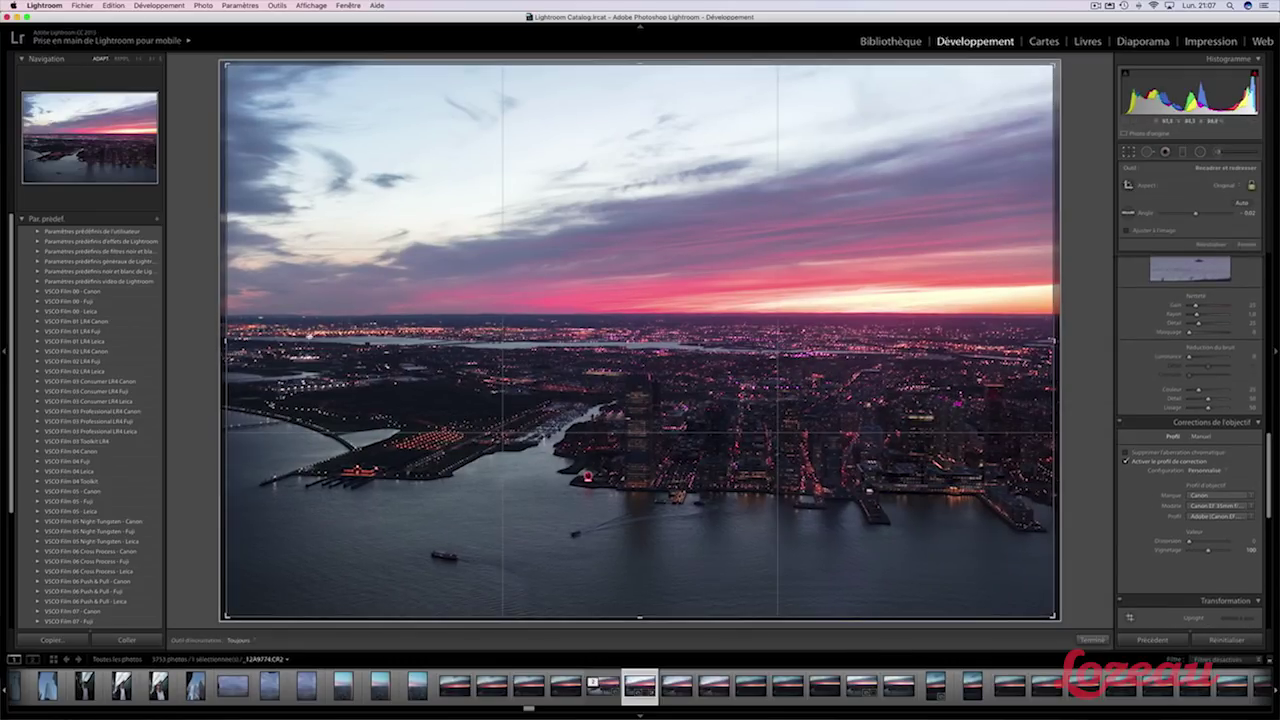
pyautogui.click(1224, 185)
pyautogui.click(1212, 202)
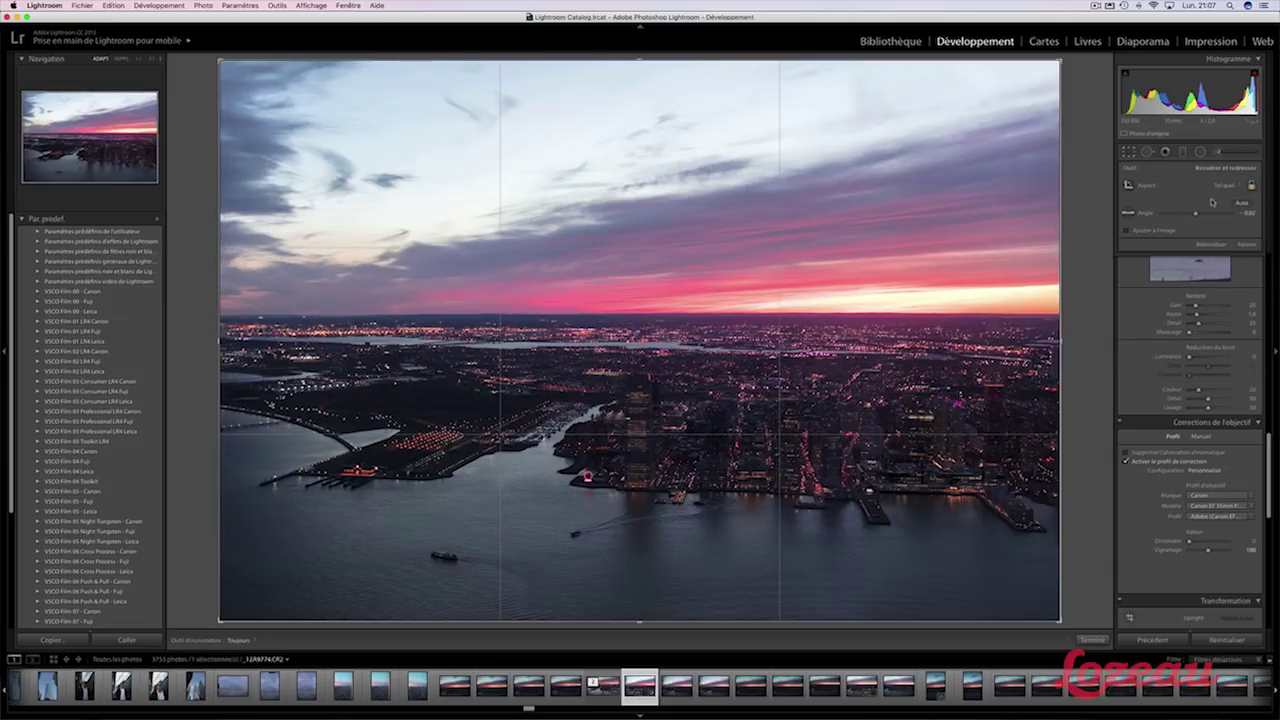
pyautogui.click(1224, 187)
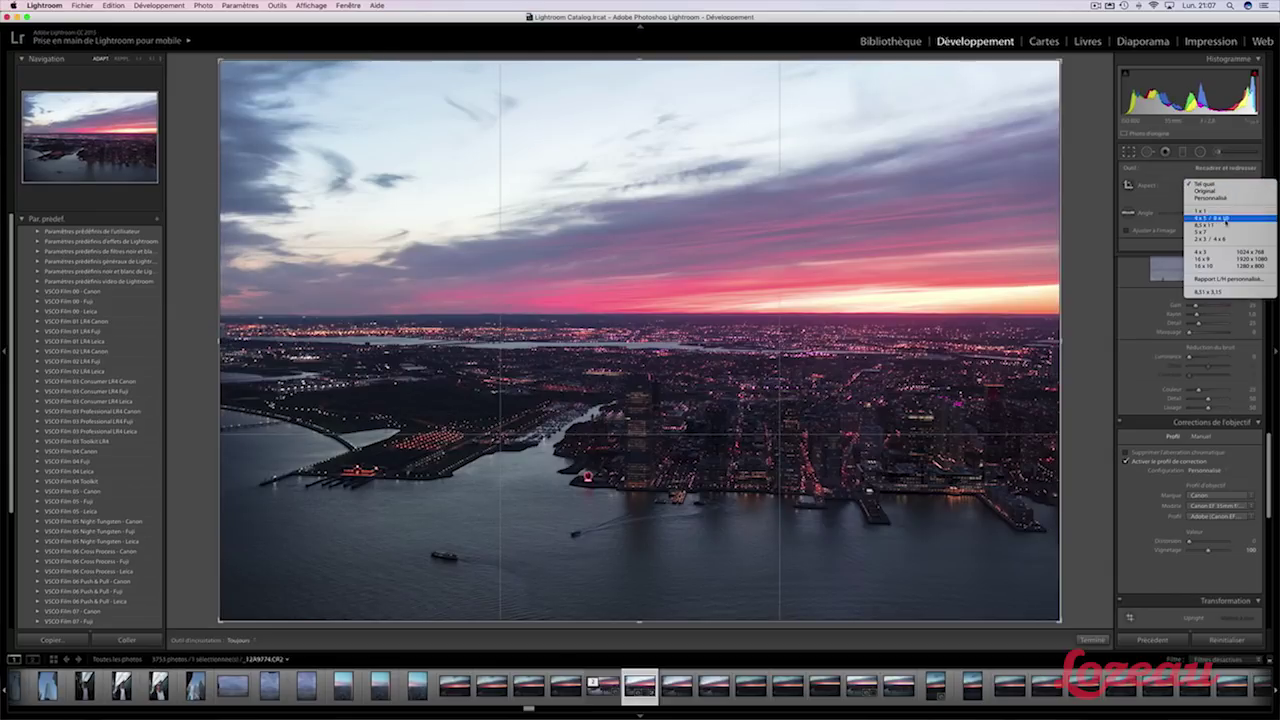
pyautogui.click(1221, 260)
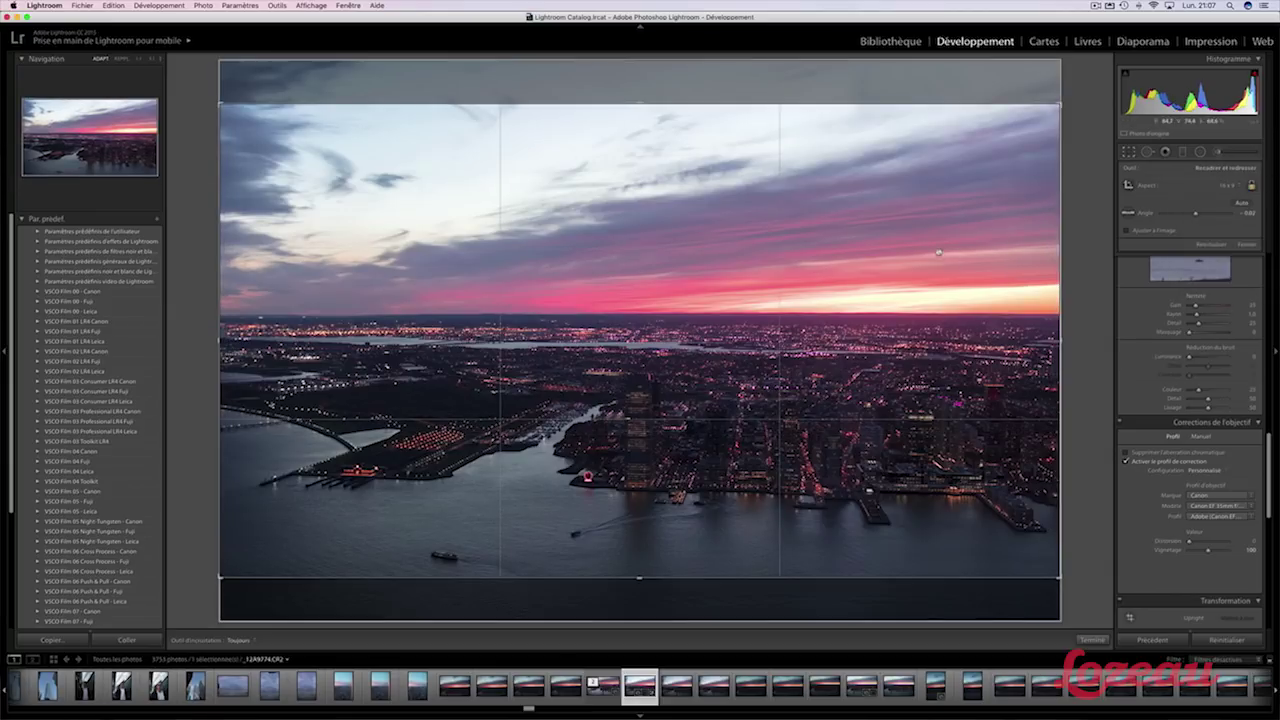
# Shift the photo up within the 16 x 9 crop to its bottom edge, rotate it slightly to level the horizon, and apply the crop.
pyautogui.moveTo(683, 293); pyautogui.dragTo(689, 263)
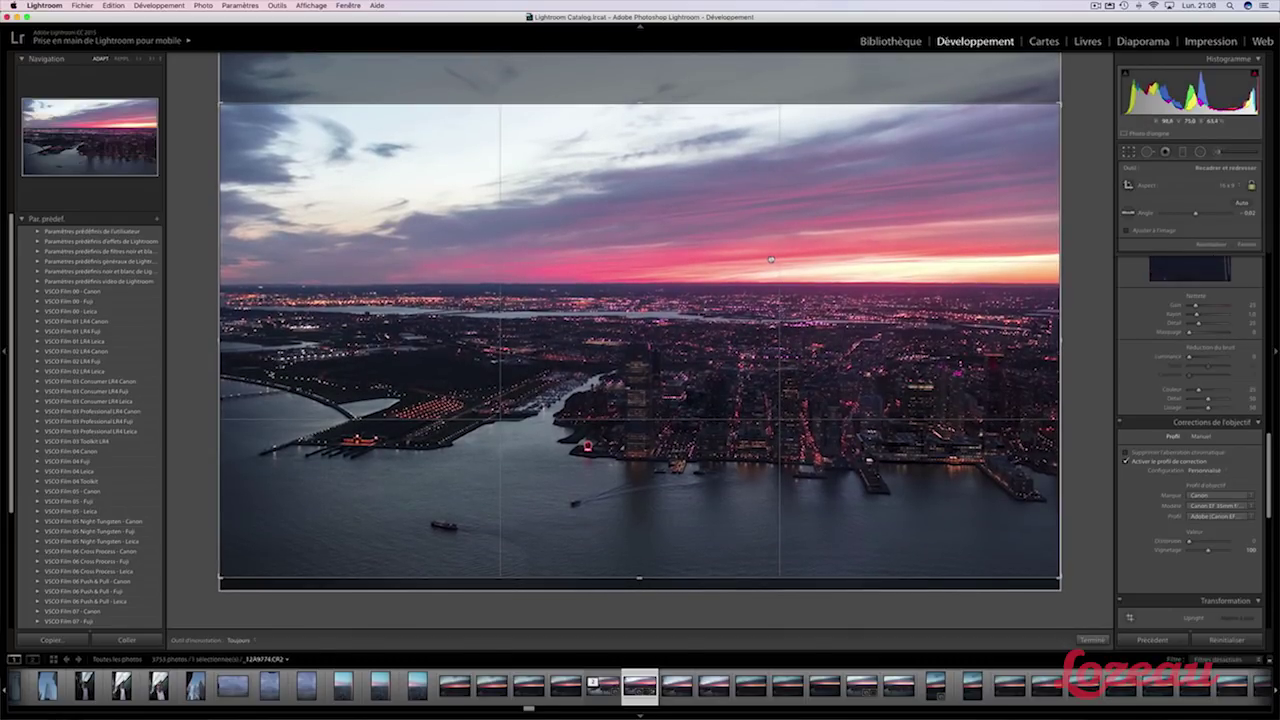
pyautogui.moveTo(1080, 264); pyautogui.dragTo(1080, 262)
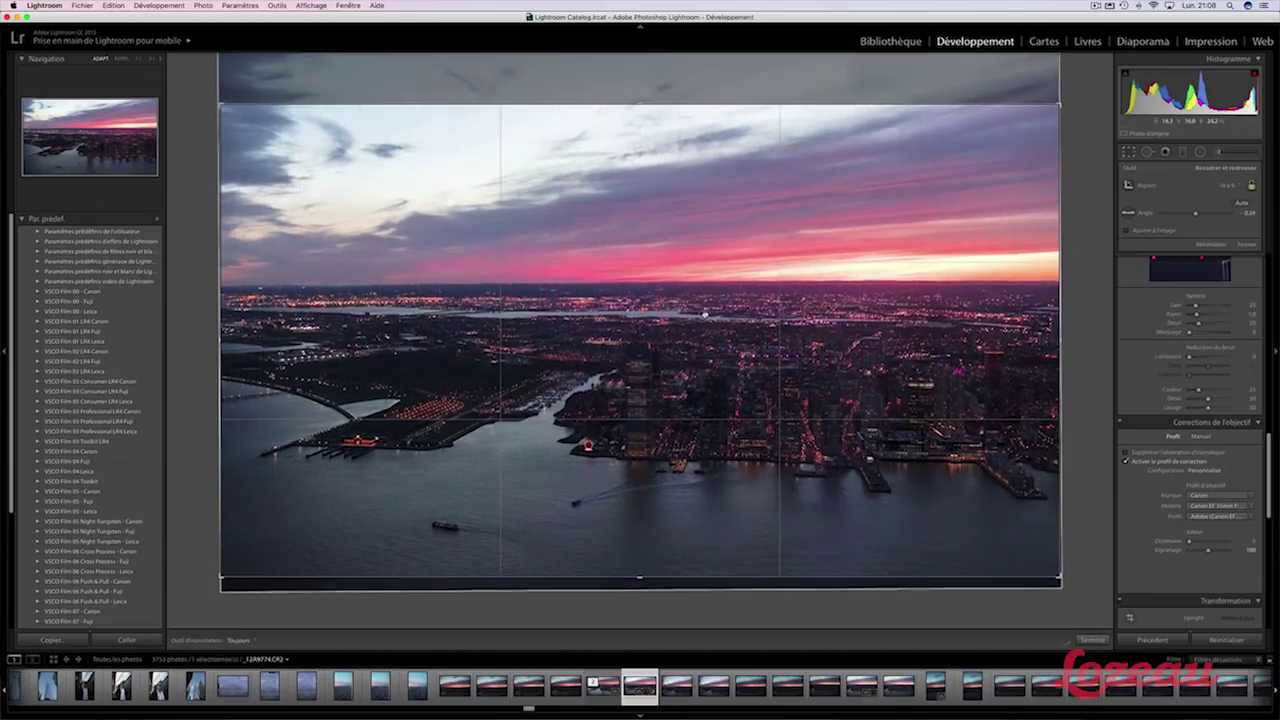
pyautogui.press('Return')
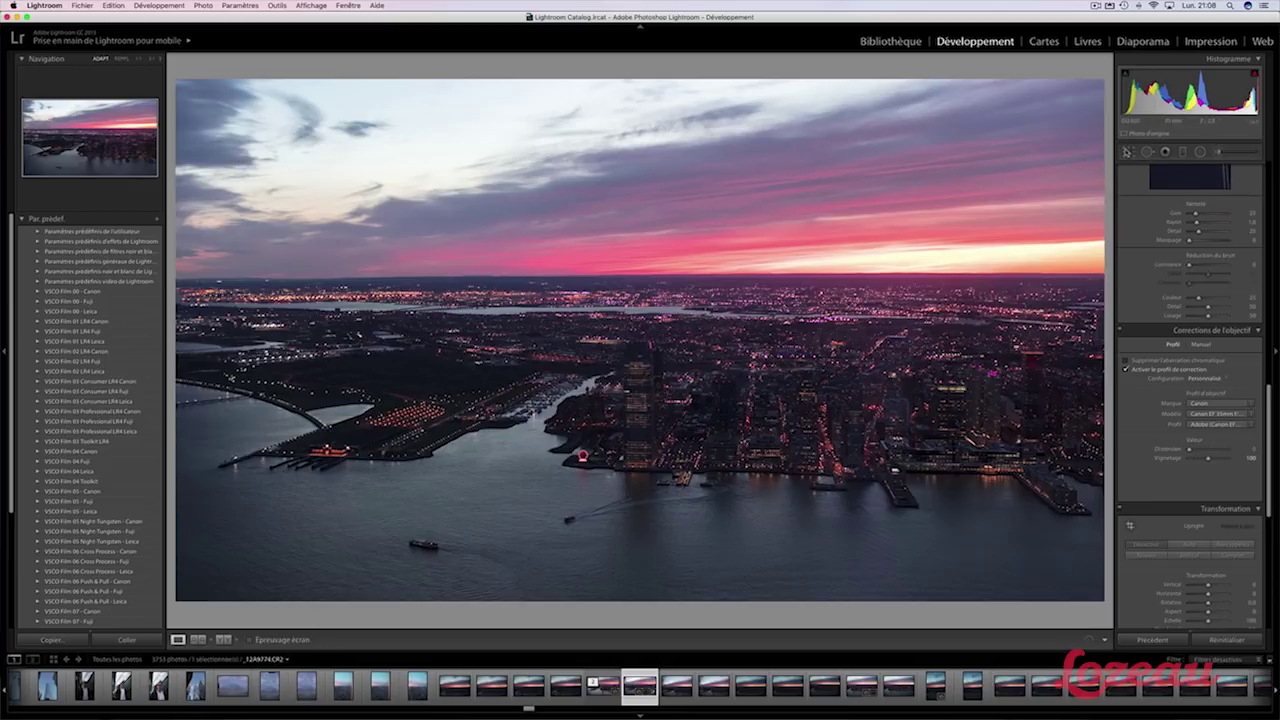
pyautogui.press('r')
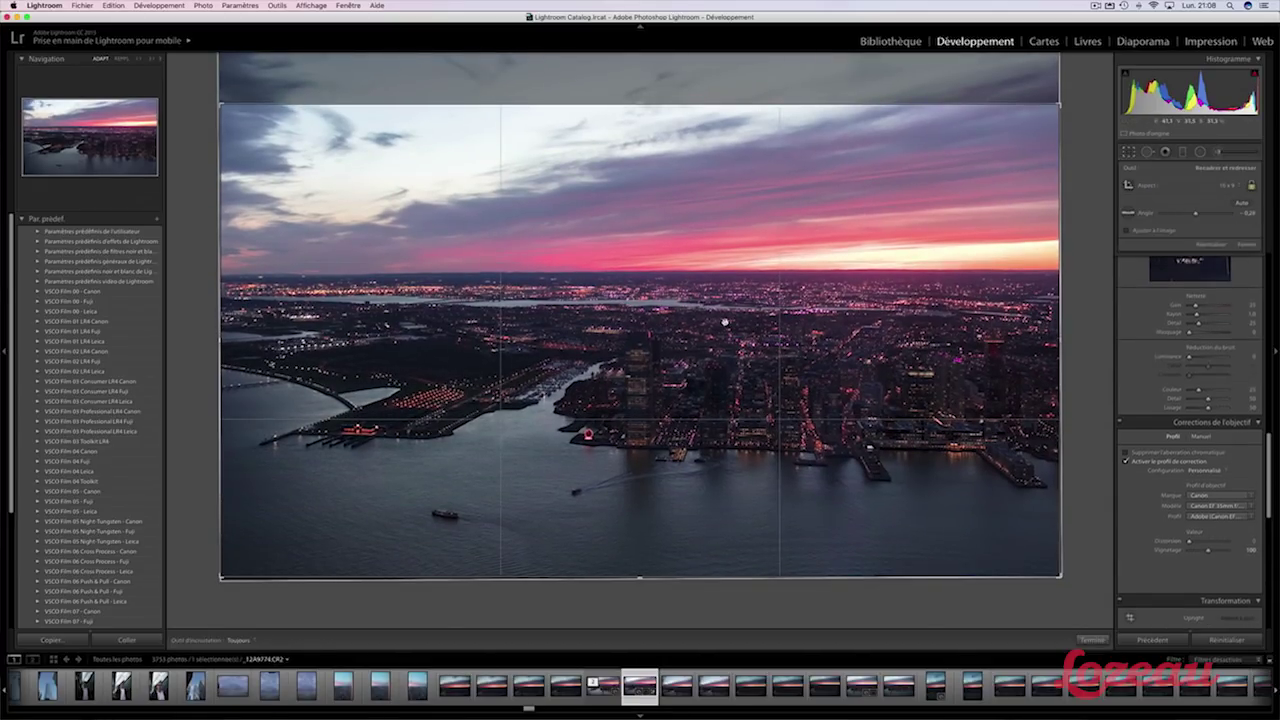
pyautogui.press('Return')
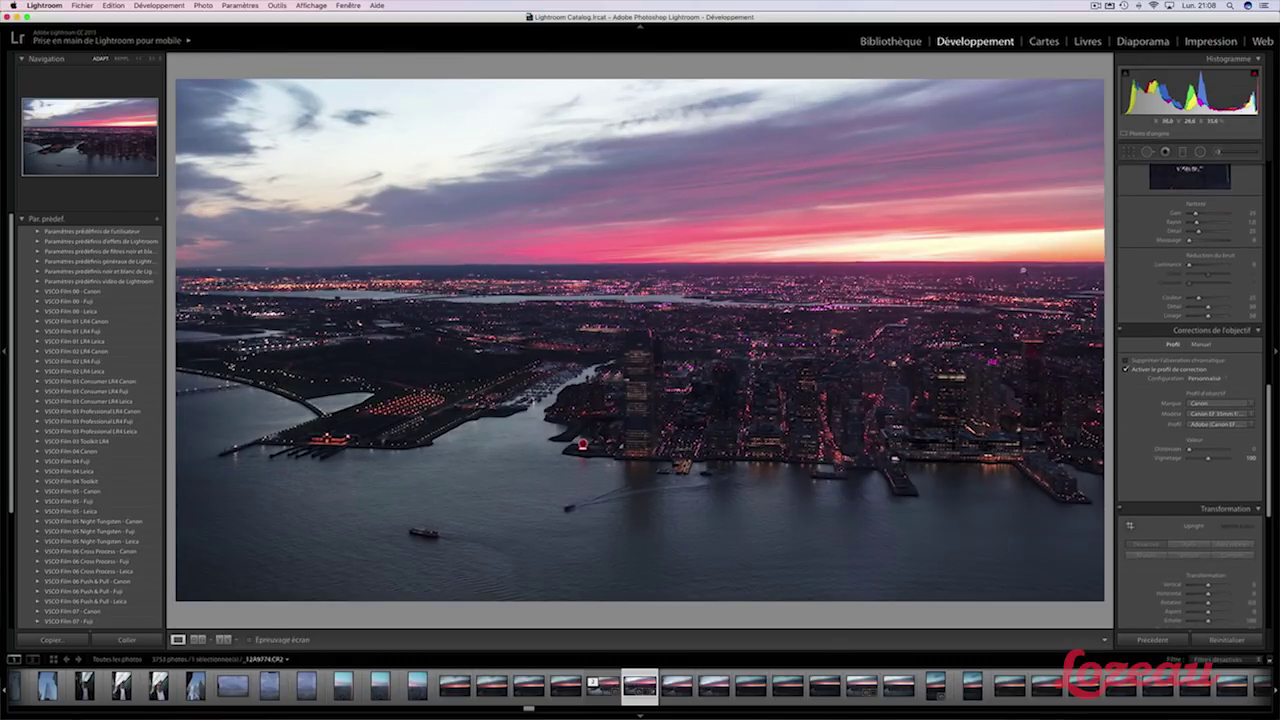
# Compare the cropped photo repeatedly with its unedited version.
pyautogui.press('\\')
pyautogui.press('\\')
pyautogui.press('\\')
pyautogui.press('\\')
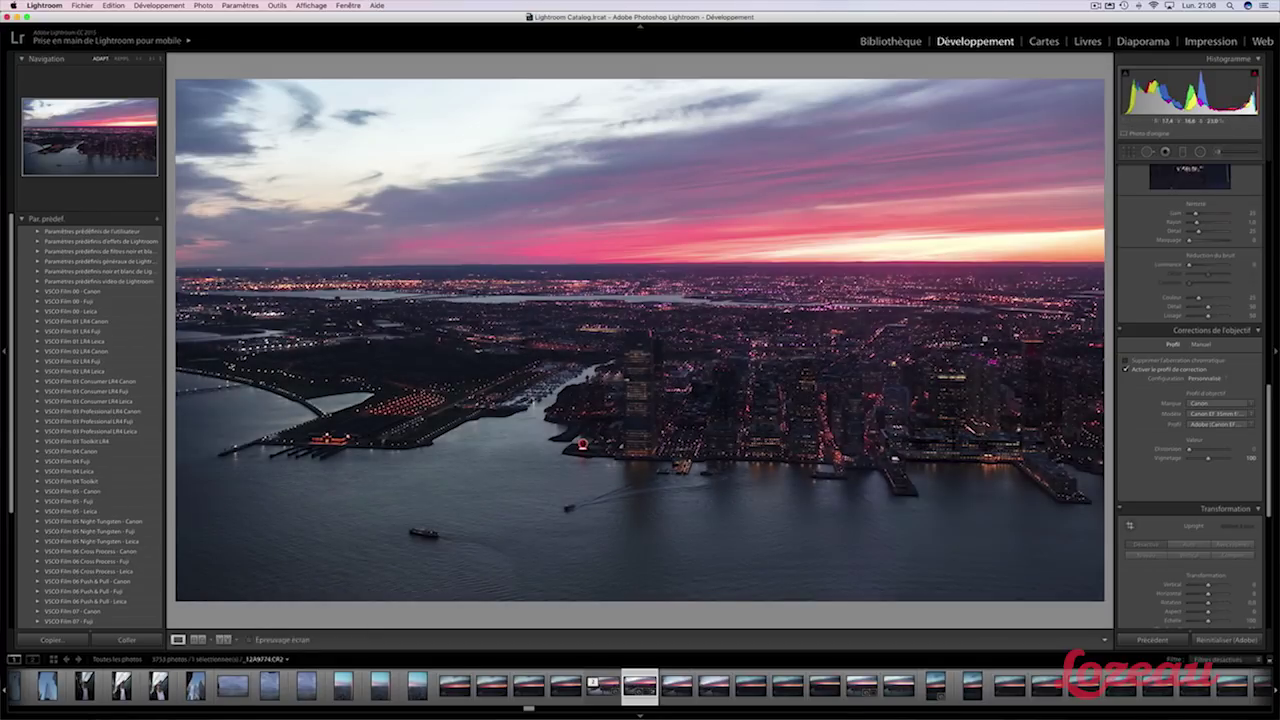